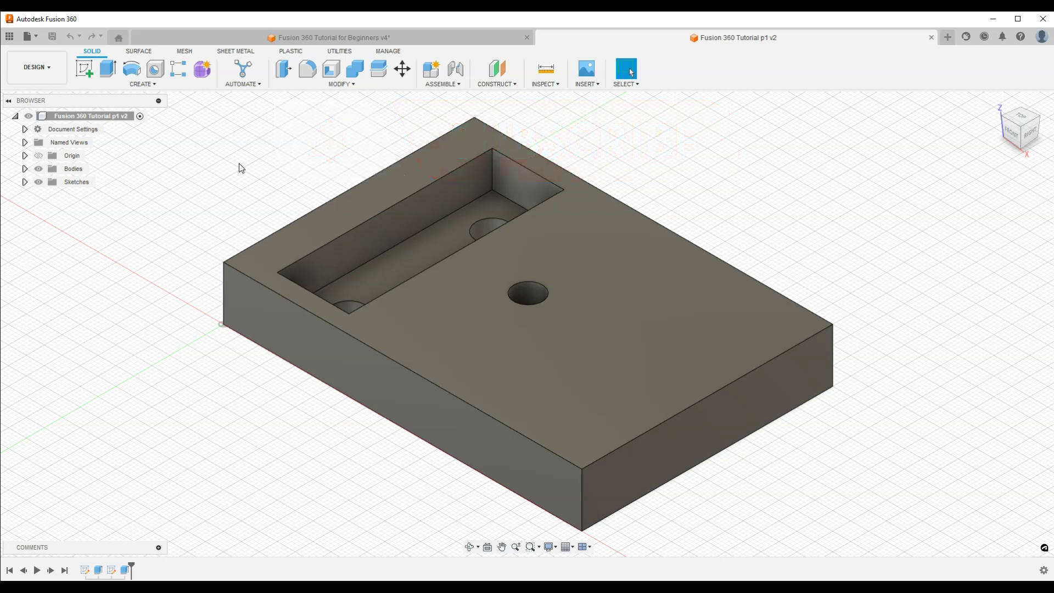
After viewing the pocketed block, start a new empty design from the Tutorial for Beginners v4 document.
{"action": "left_click", "coordinate": [251, 176]}
{"action": "left_click", "coordinate": [535, 335]}
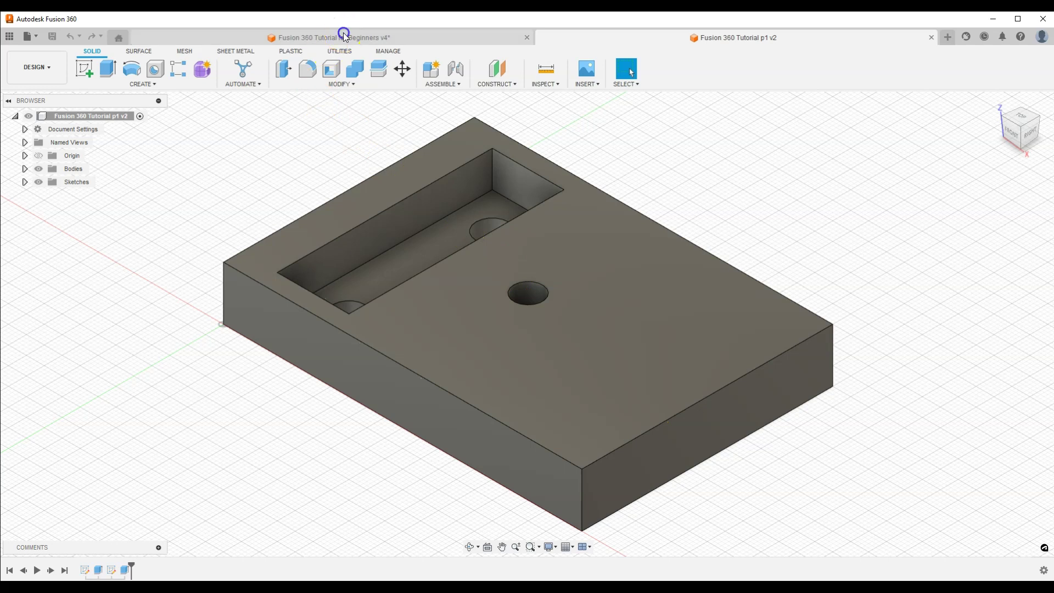
{"action": "left_click", "coordinate": [344, 36]}
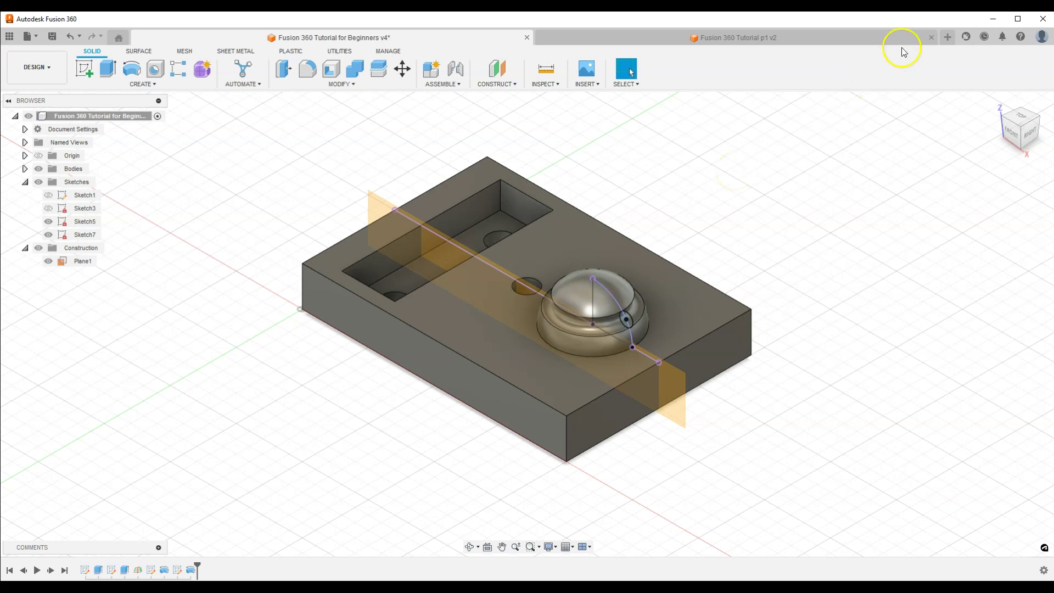
{"action": "left_click", "coordinate": [947, 36]}
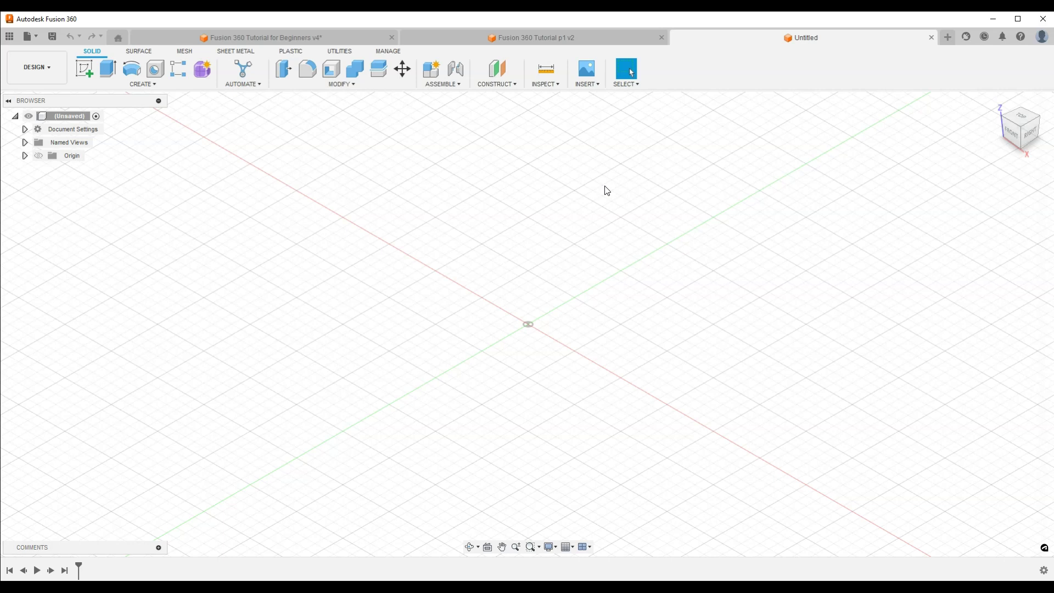
Sketch on the XZ front plane, drawing lines from the origin up and across the top notch.
{"action": "left_click", "coordinate": [84, 68]}
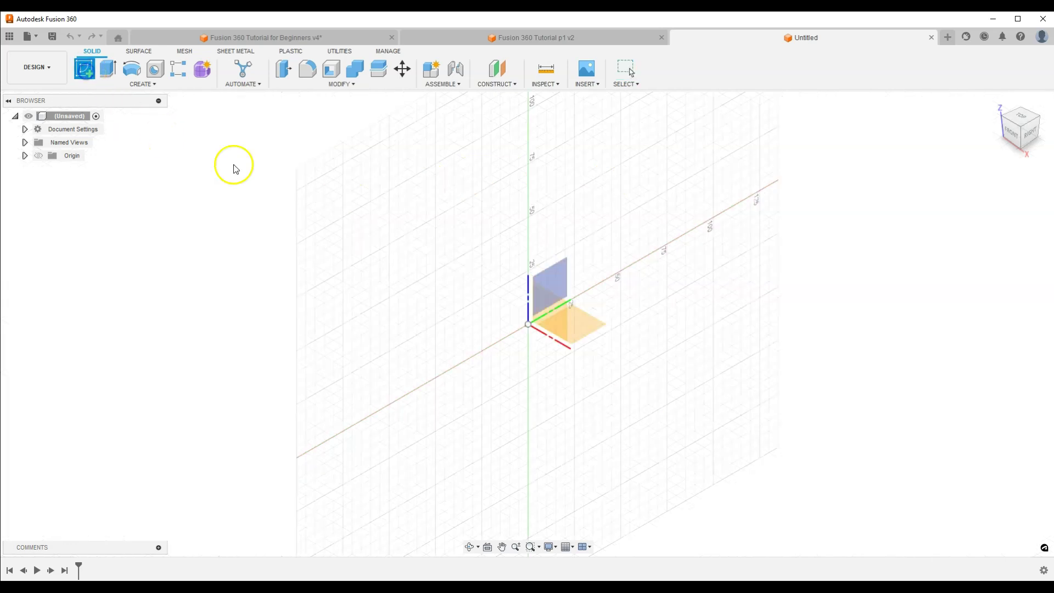
{"action": "left_click", "coordinate": [547, 302]}
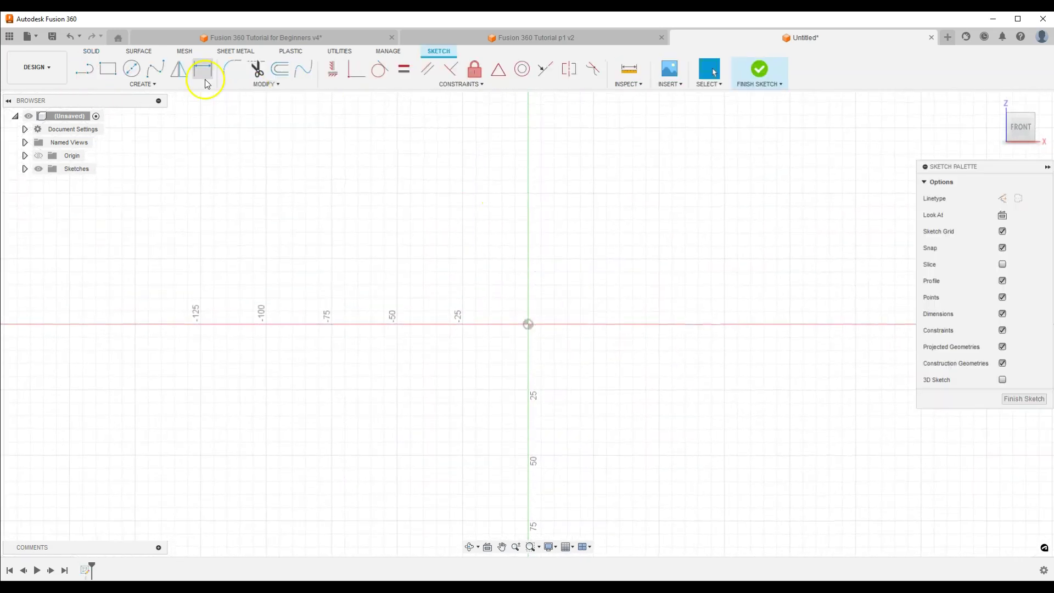
{"action": "left_click", "coordinate": [84, 68]}
{"action": "left_click", "coordinate": [527, 324]}
{"action": "left_click", "coordinate": [528, 193]}
{"action": "left_click", "coordinate": [602, 193]}
{"action": "left_click", "coordinate": [602, 232]}
{"action": "left_click", "coordinate": [646, 232]}
{"action": "left_click", "coordinate": [646, 193]}
Complete the outline with the diagonal corner and right side, closing it back at the origin.
{"action": "left_click", "coordinate": [706, 193]}
{"action": "left_click_drag", "start_coordinate": [706, 193], "coordinate": [770, 262]}
{"action": "left_click", "coordinate": [770, 260]}
{"action": "left_click", "coordinate": [770, 324]}
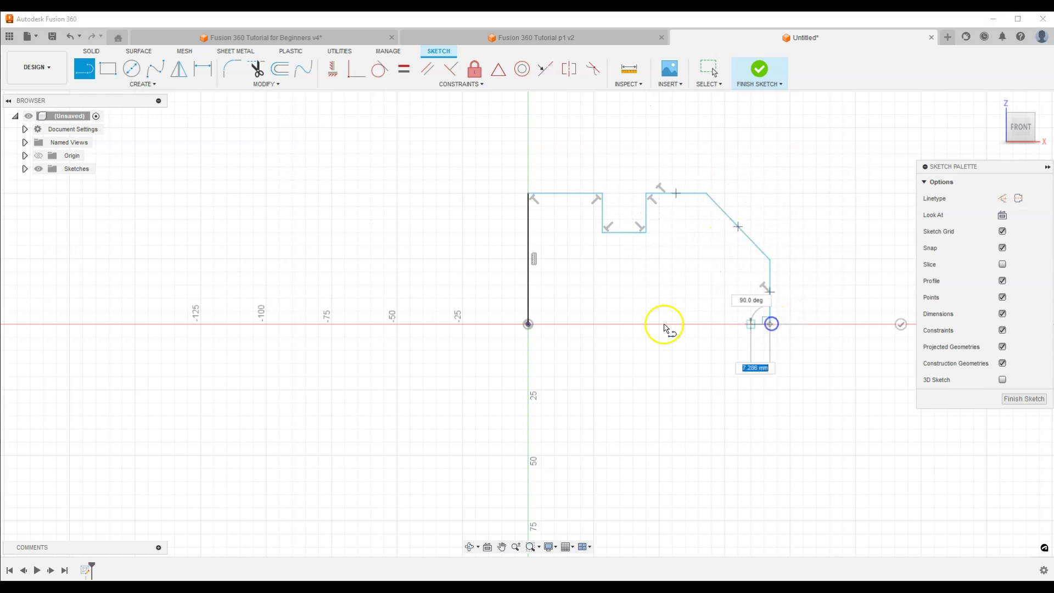
{"action": "left_click", "coordinate": [522, 330]}
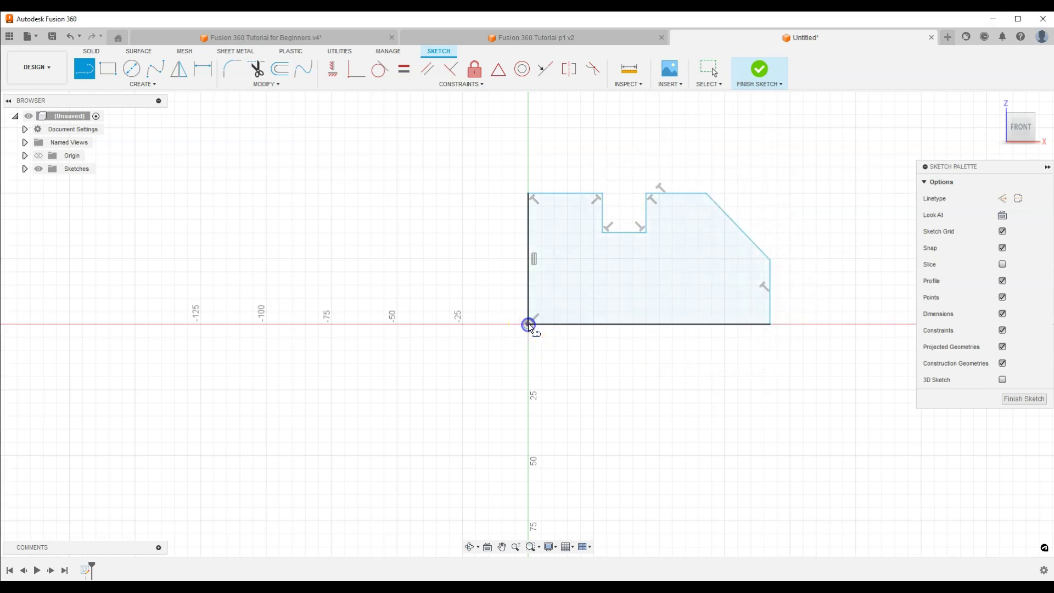
{"action": "key", "text": "Escape"}
{"action": "left_click", "coordinate": [506, 287]}
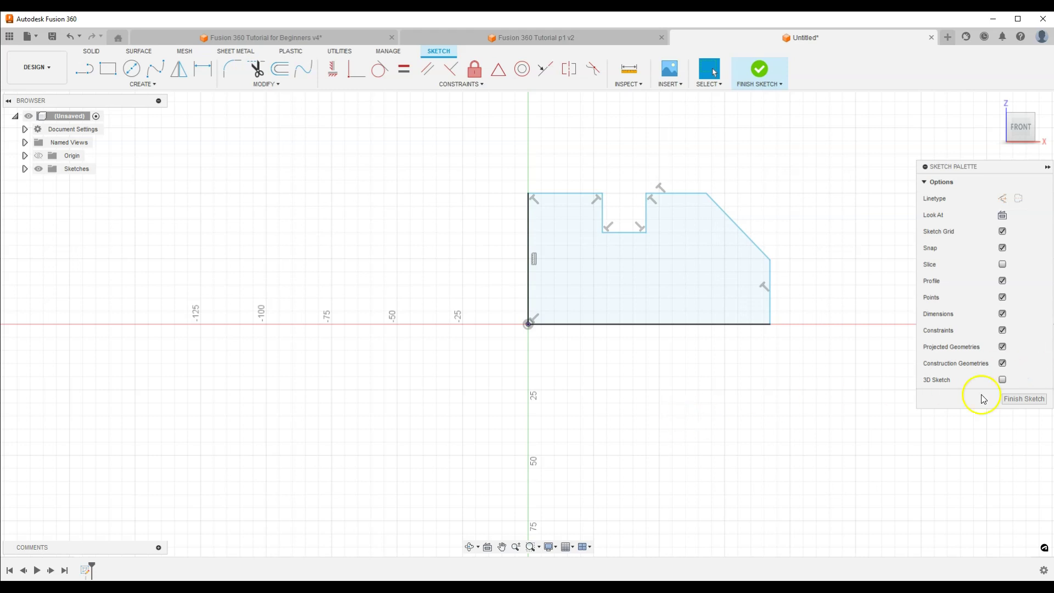
Finish the sketch and start a Revolve with the notched profile selected, ready for the axis.
{"action": "left_click", "coordinate": [1024, 399]}
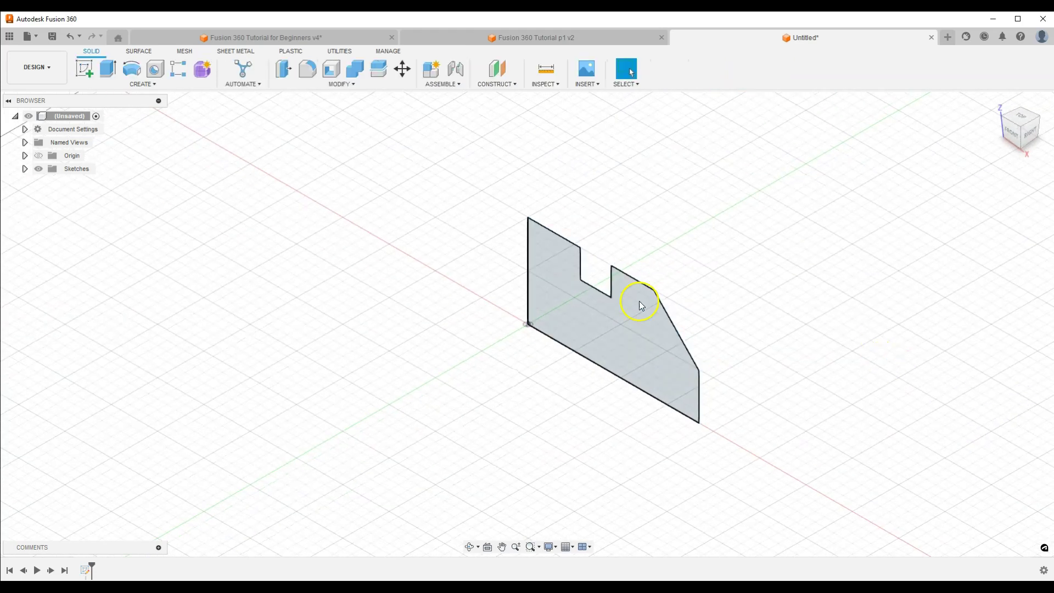
{"action": "left_click", "coordinate": [142, 76]}
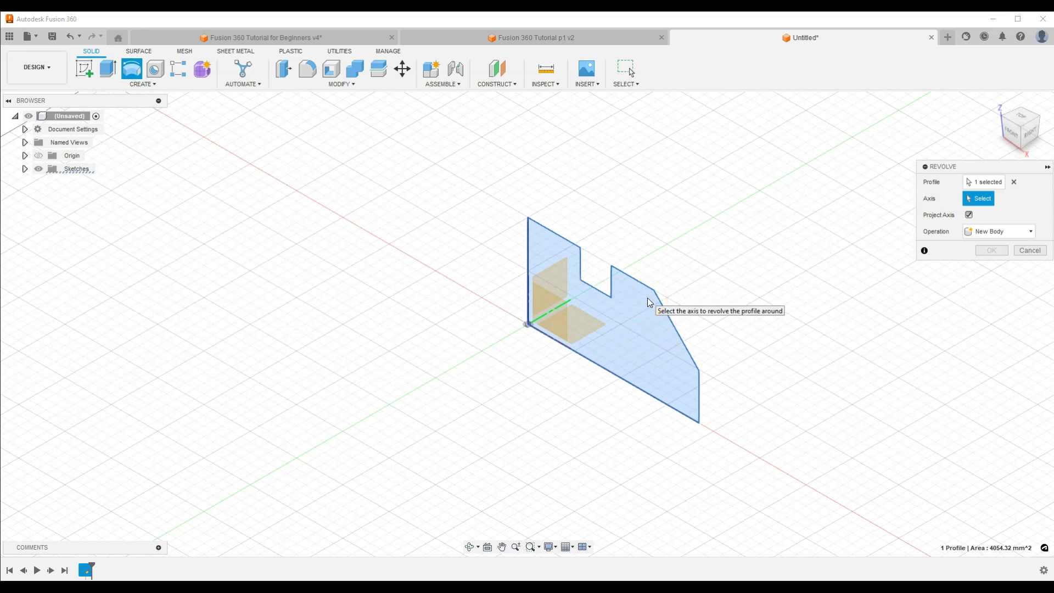
{"action": "left_click", "coordinate": [1014, 183]}
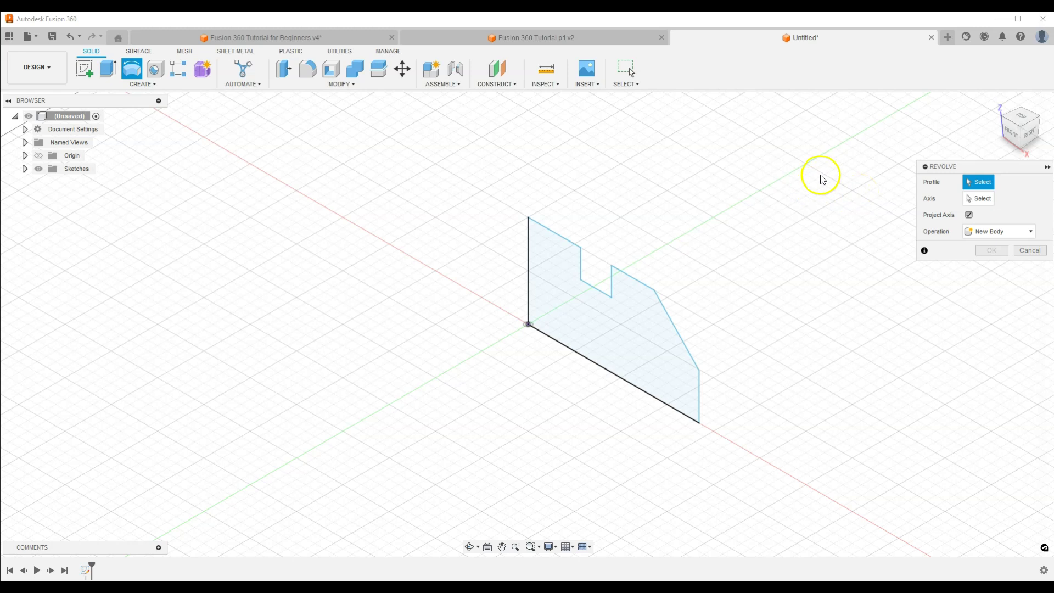
{"action": "left_click", "coordinate": [983, 183]}
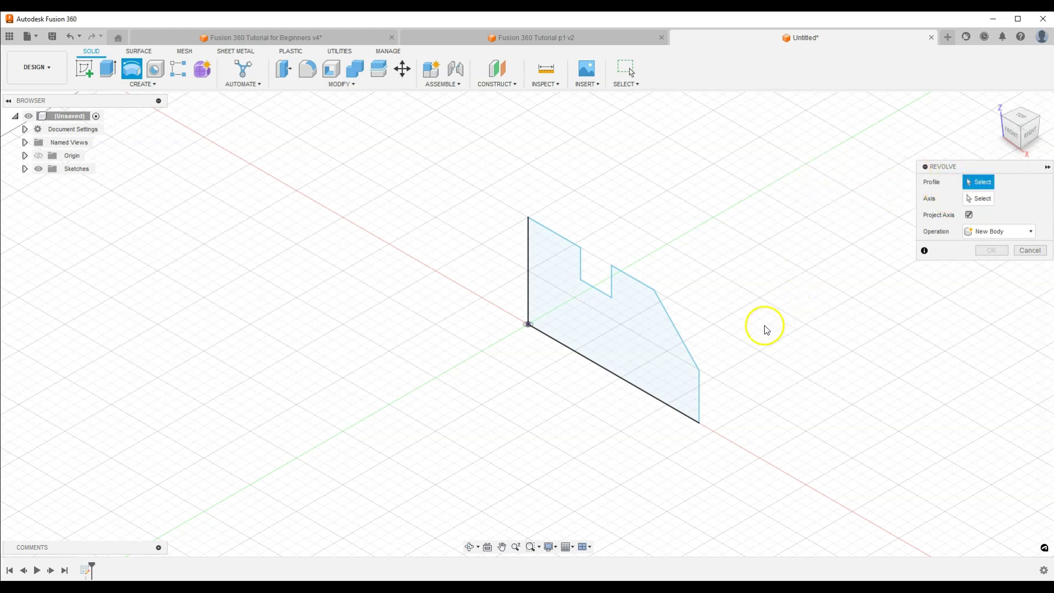
{"action": "left_click", "coordinate": [628, 333]}
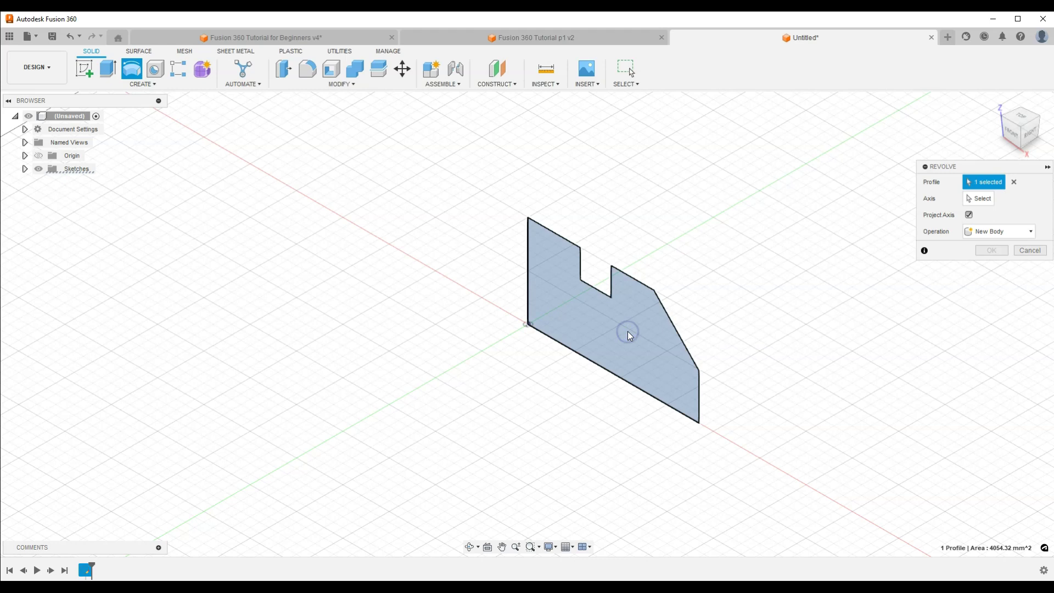
{"action": "left_click", "coordinate": [985, 201]}
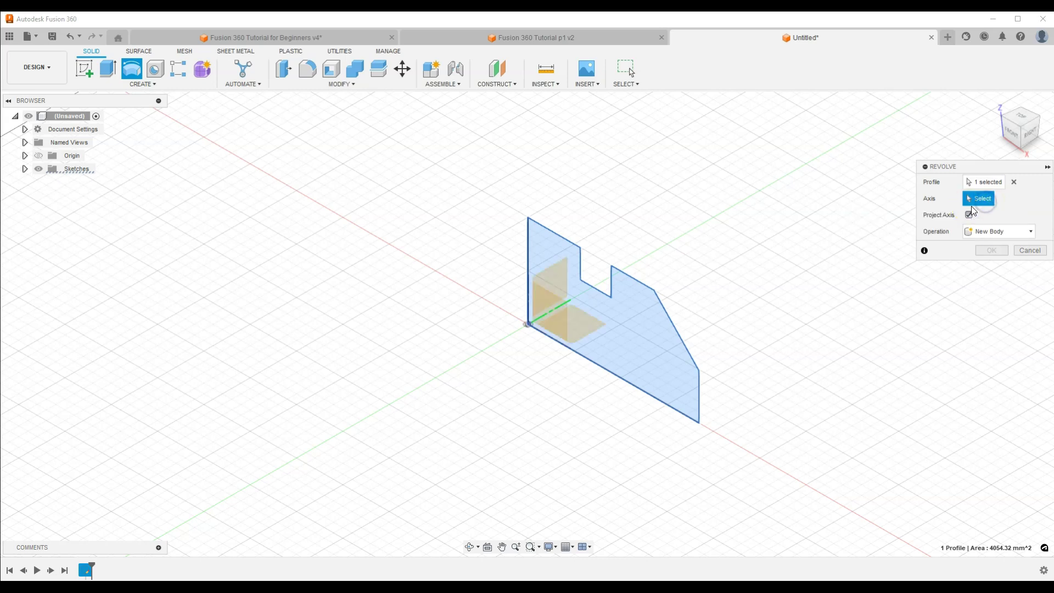
{"action": "left_click", "coordinate": [743, 239]}
Revolve about the profile's bottom edge, trying 250° before settling on a full 360°.
{"action": "left_click", "coordinate": [630, 384]}
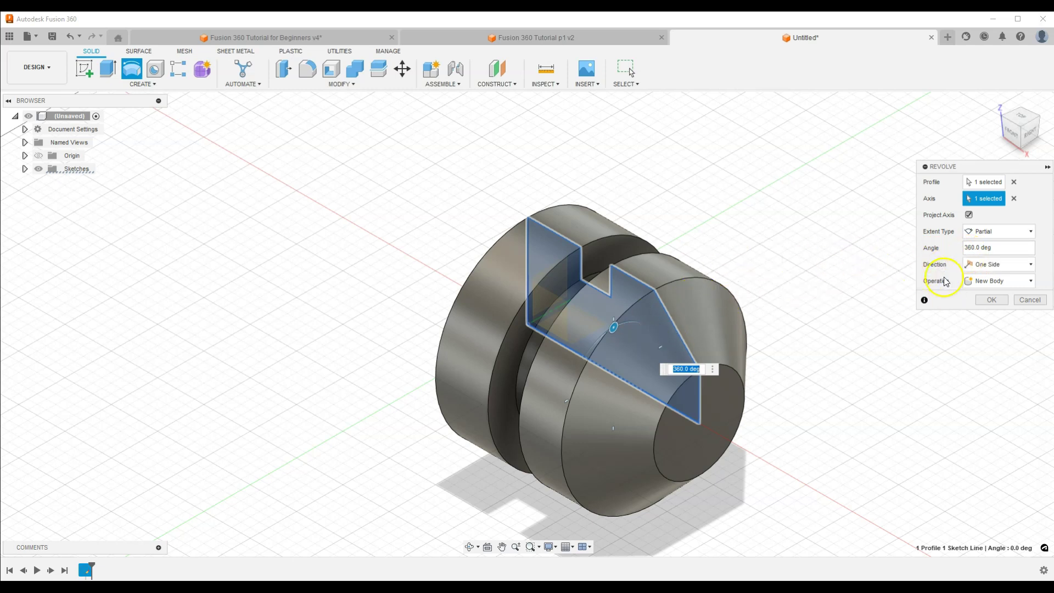
{"action": "left_click_drag", "start_coordinate": [971, 248], "coordinate": [937, 243]}
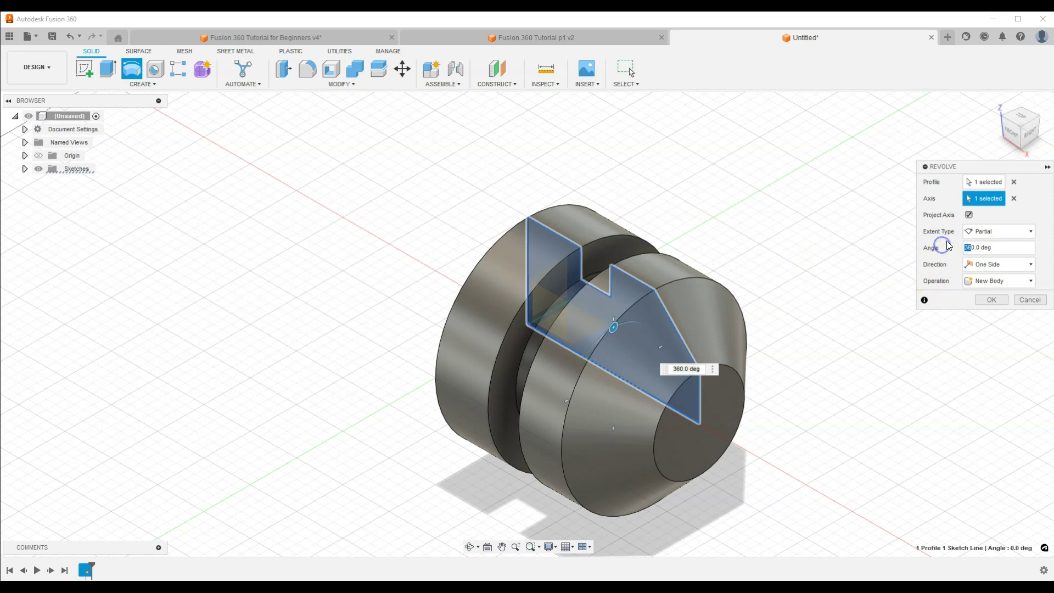
{"action": "type", "text": "25"}
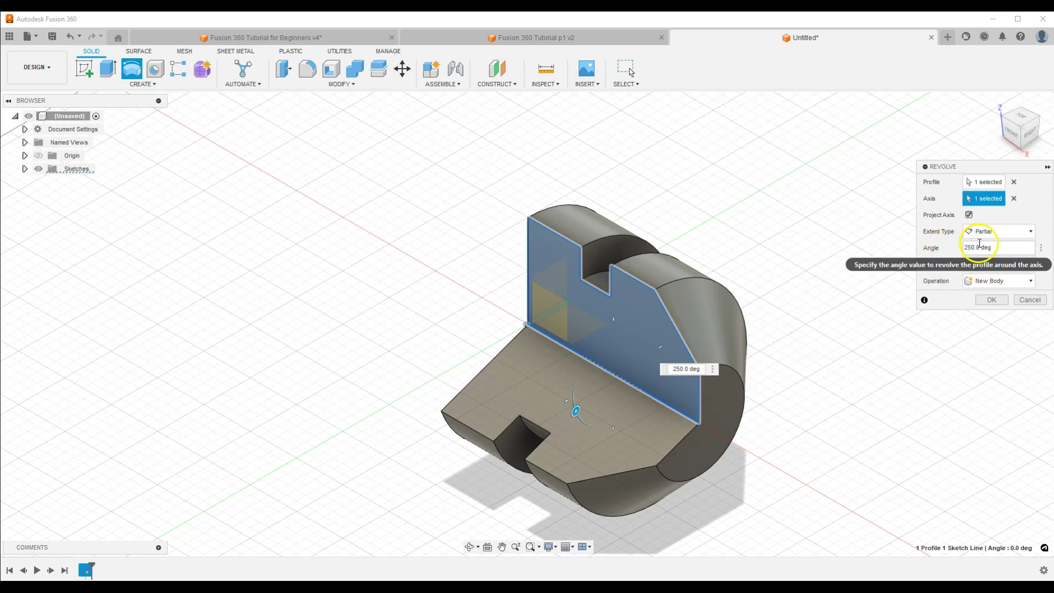
{"action": "left_click_drag", "start_coordinate": [974, 247], "coordinate": [948, 247]}
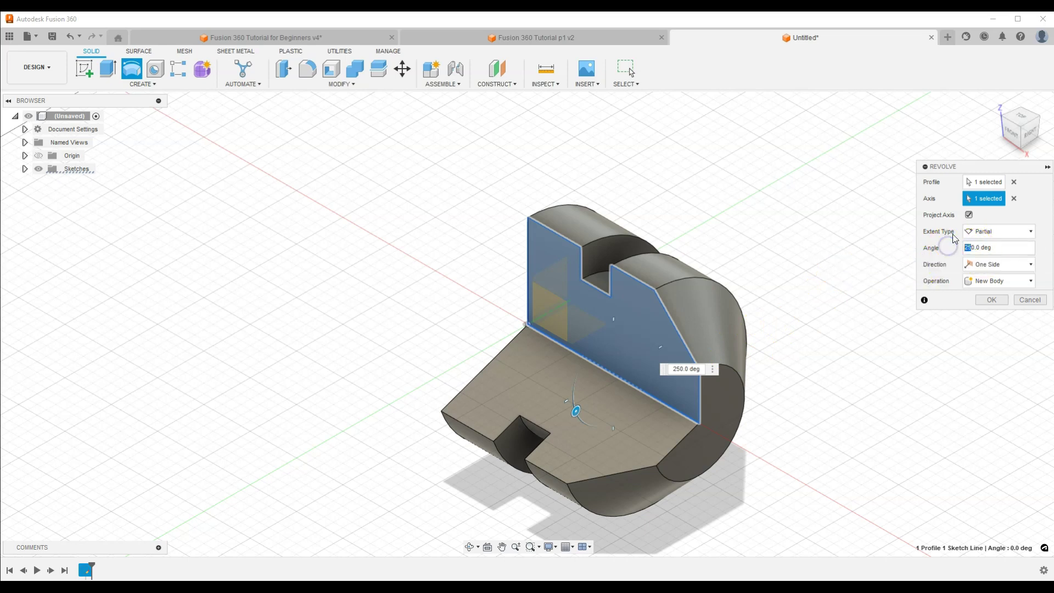
{"action": "type", "text": "36"}
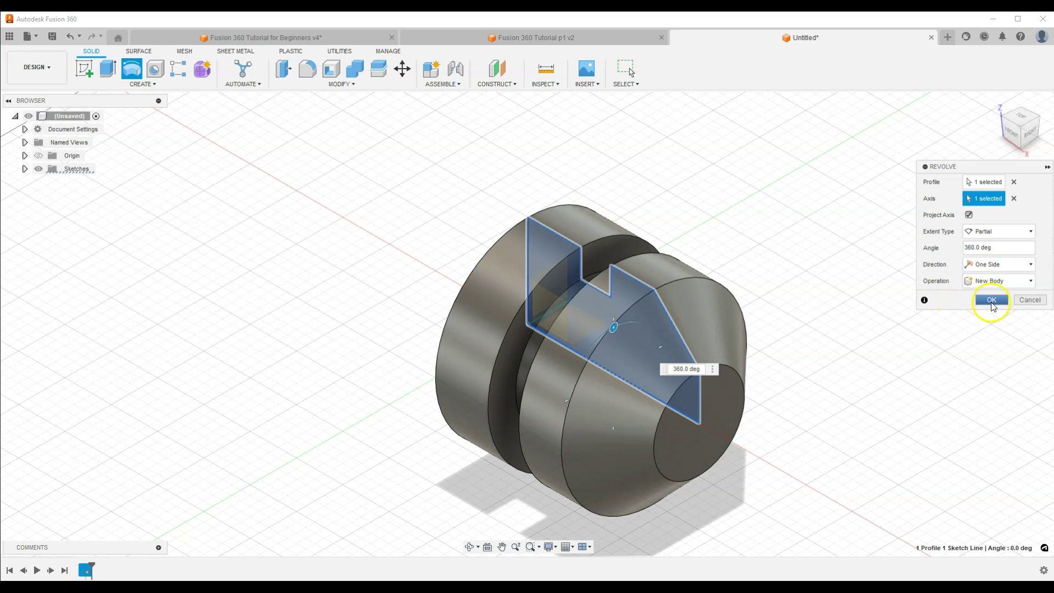
{"action": "left_click", "coordinate": [992, 300]}
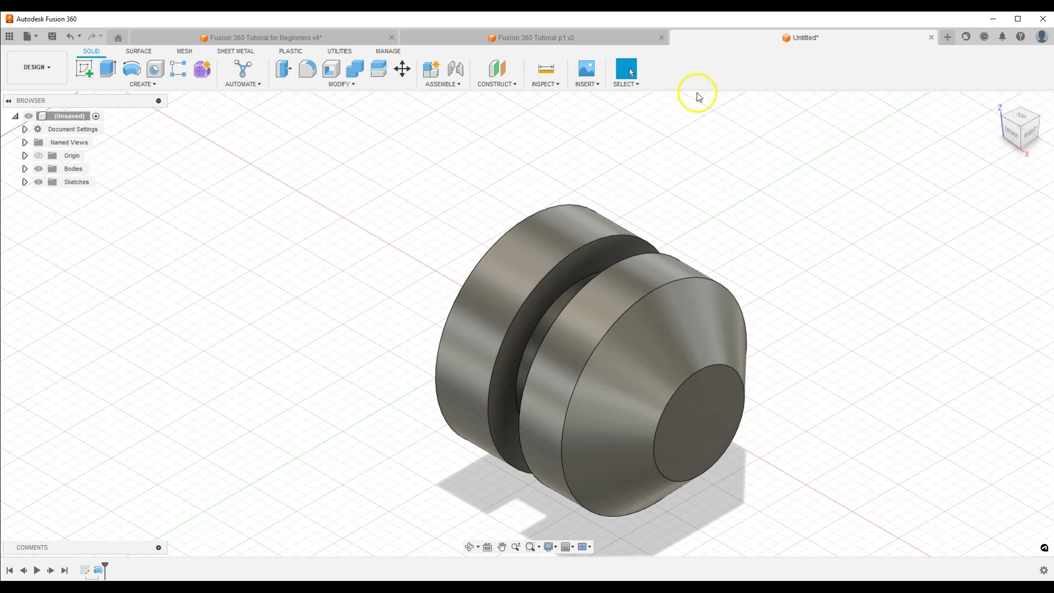
Switch back to the Fusion 360 Tutorial p1 v2 document with the pocketed block.
{"action": "left_click", "coordinate": [571, 31]}
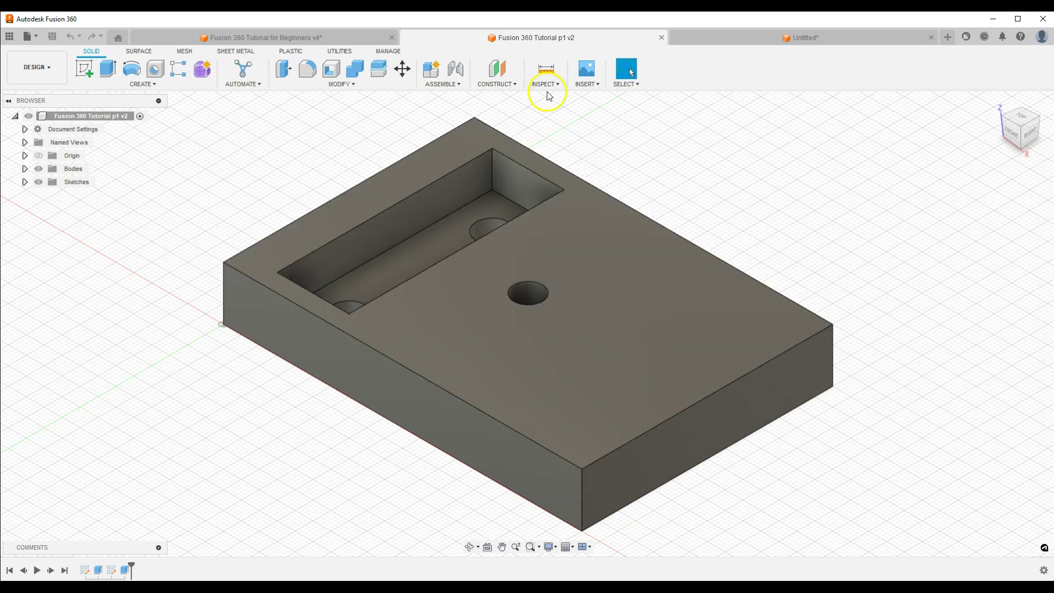
Create a Midplane construction plane between the block's front and back side faces.
{"action": "left_click", "coordinate": [497, 85]}
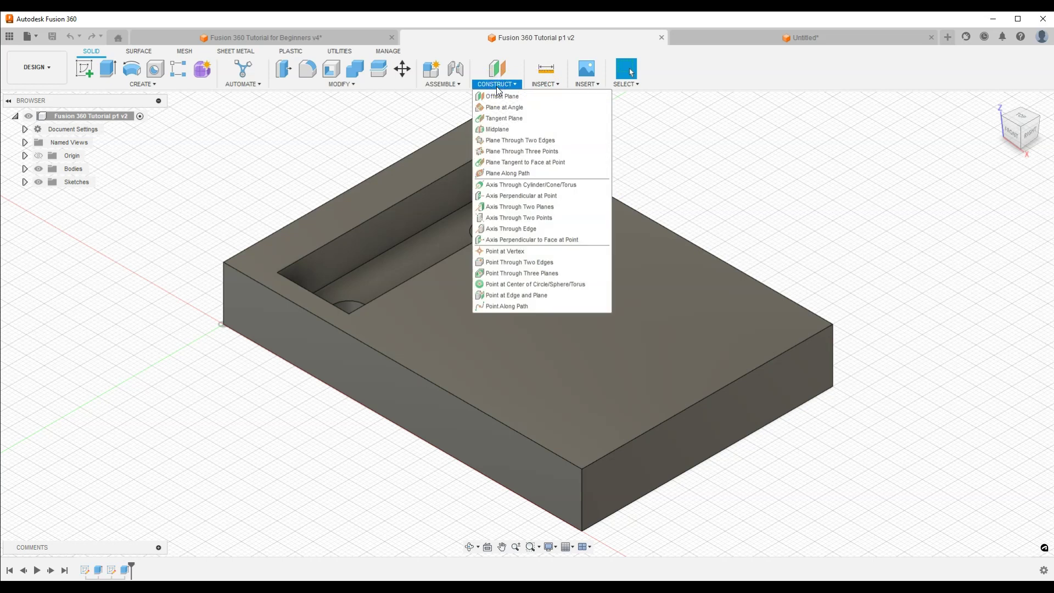
{"action": "left_click", "coordinate": [495, 131]}
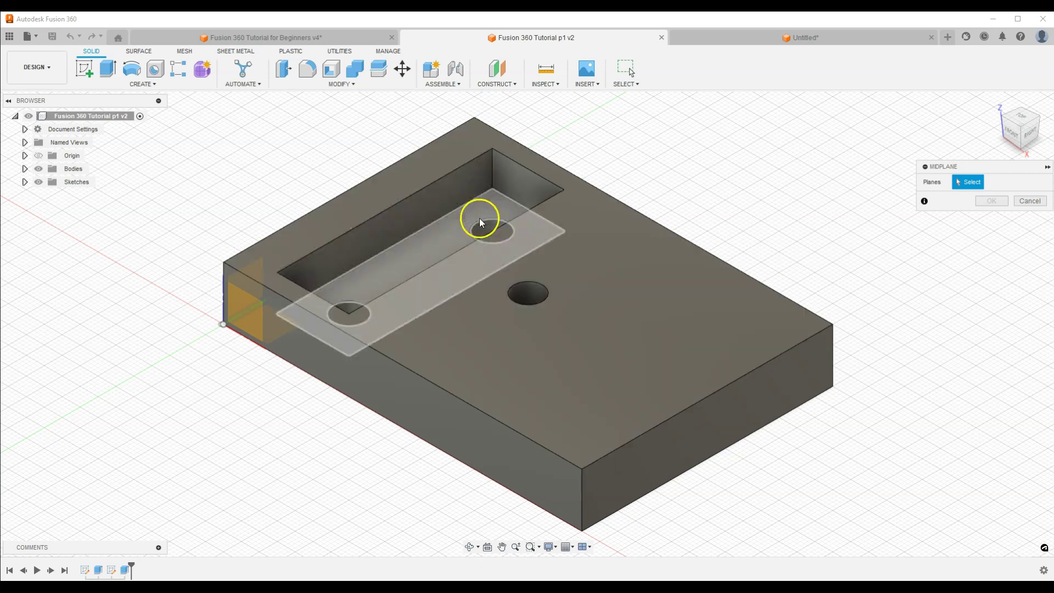
{"action": "left_click", "coordinate": [431, 420]}
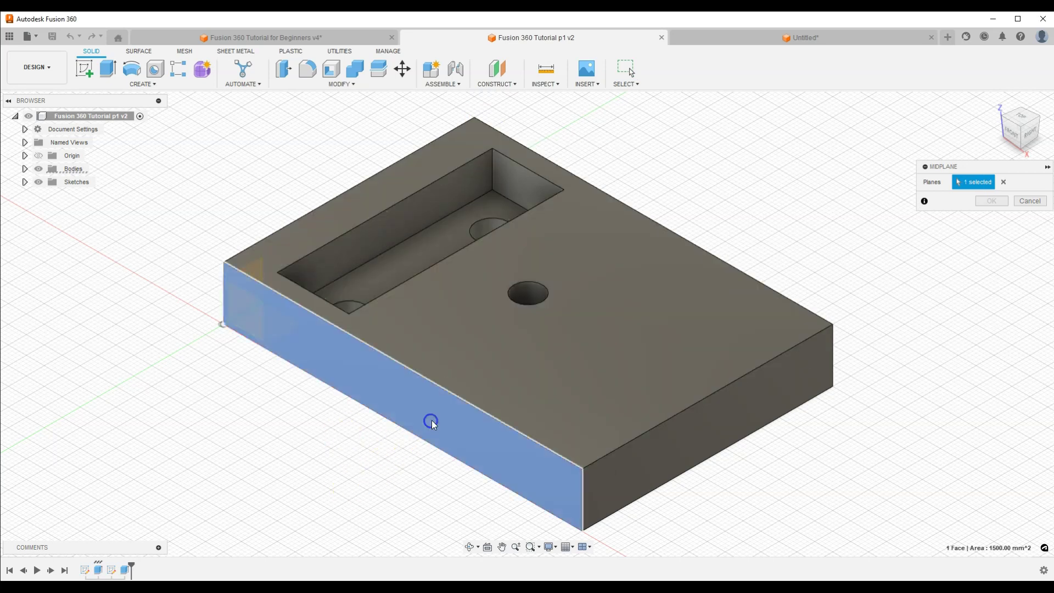
{"action": "middle_click_drag", "start_coordinate": [702, 255], "coordinate": [630, 228], "text": "shift"}
{"action": "left_click", "coordinate": [658, 361]}
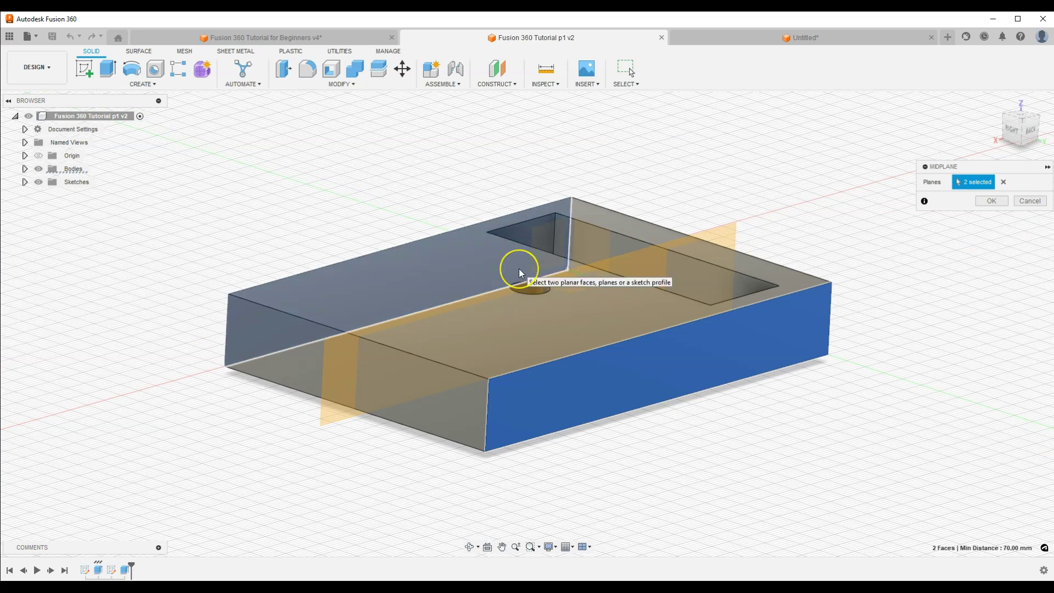
{"action": "left_click", "coordinate": [471, 328]}
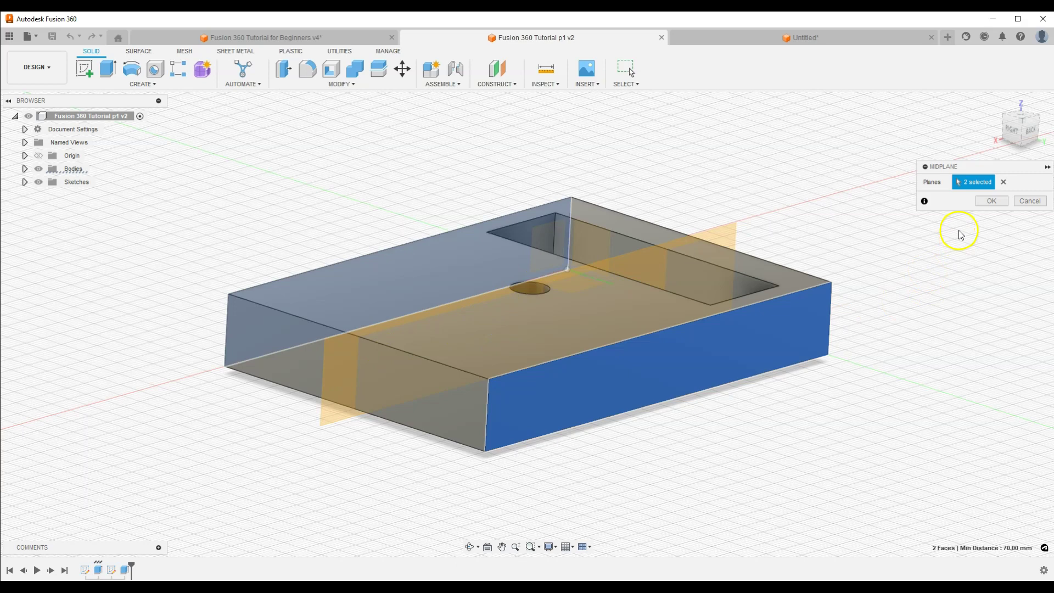
{"action": "left_click", "coordinate": [990, 202]}
{"action": "middle_click_drag", "start_coordinate": [689, 314], "coordinate": [723, 271], "text": "shift"}
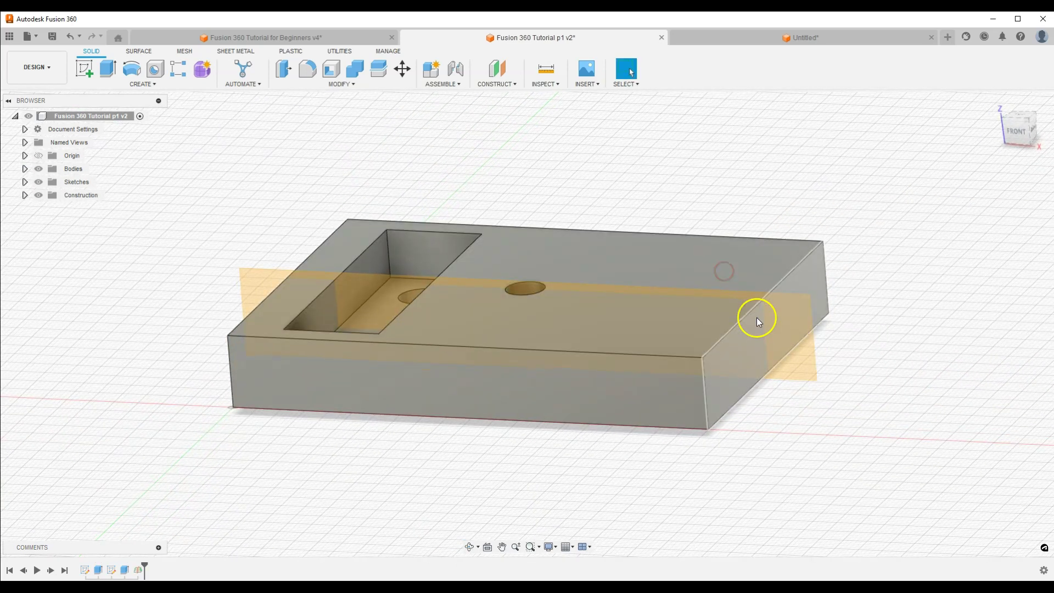
Sketch a centre-diameter circle on Plane1 with its centre coincident with the block's top edge.
{"action": "left_click", "coordinate": [801, 322]}
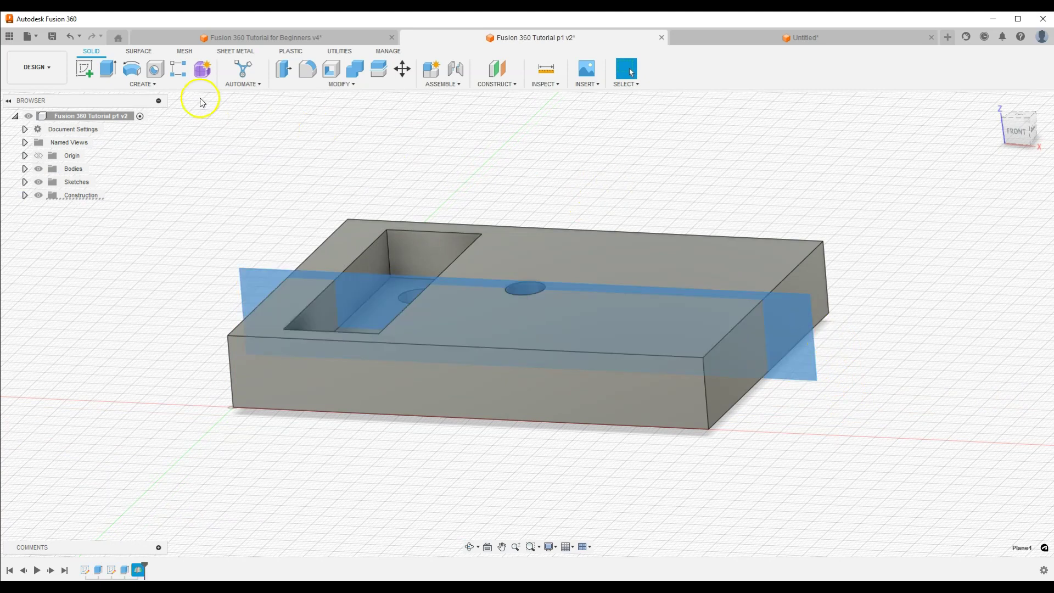
{"action": "left_click", "coordinate": [85, 74]}
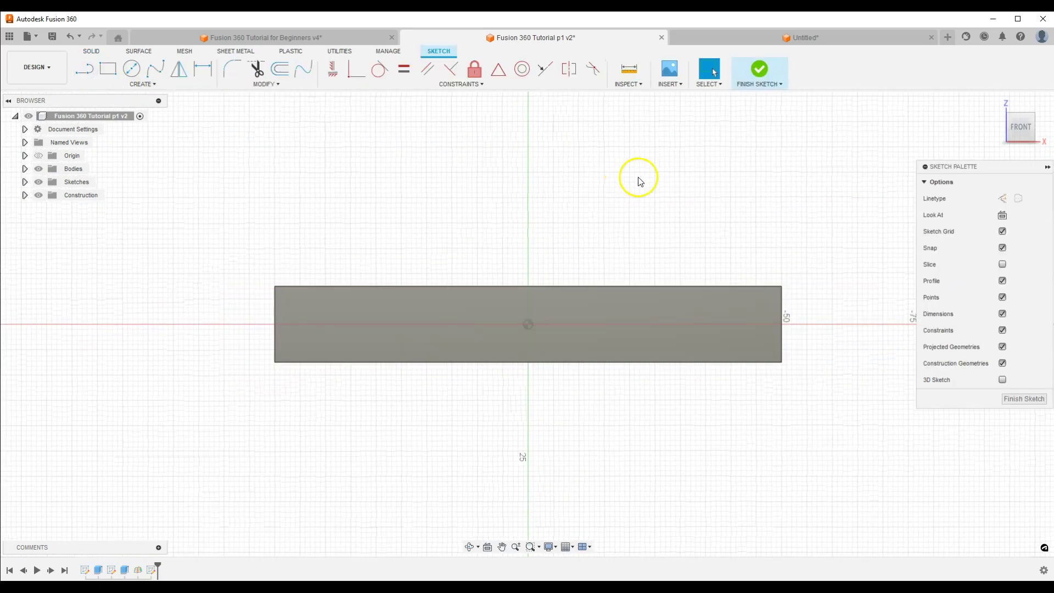
{"action": "left_click", "coordinate": [131, 69]}
{"action": "left_click", "coordinate": [649, 203]}
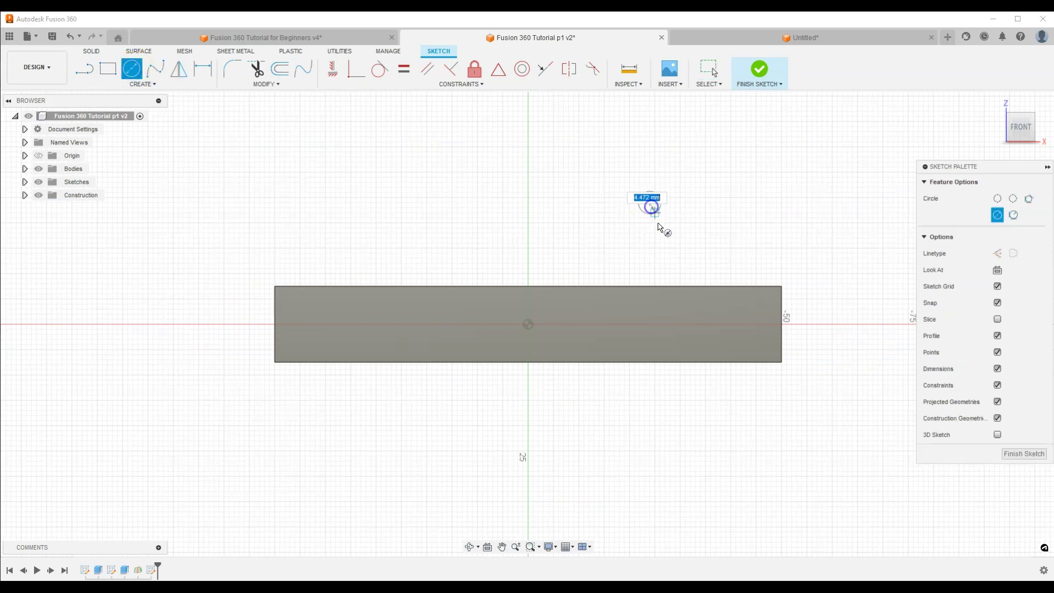
{"action": "left_click", "coordinate": [674, 253]}
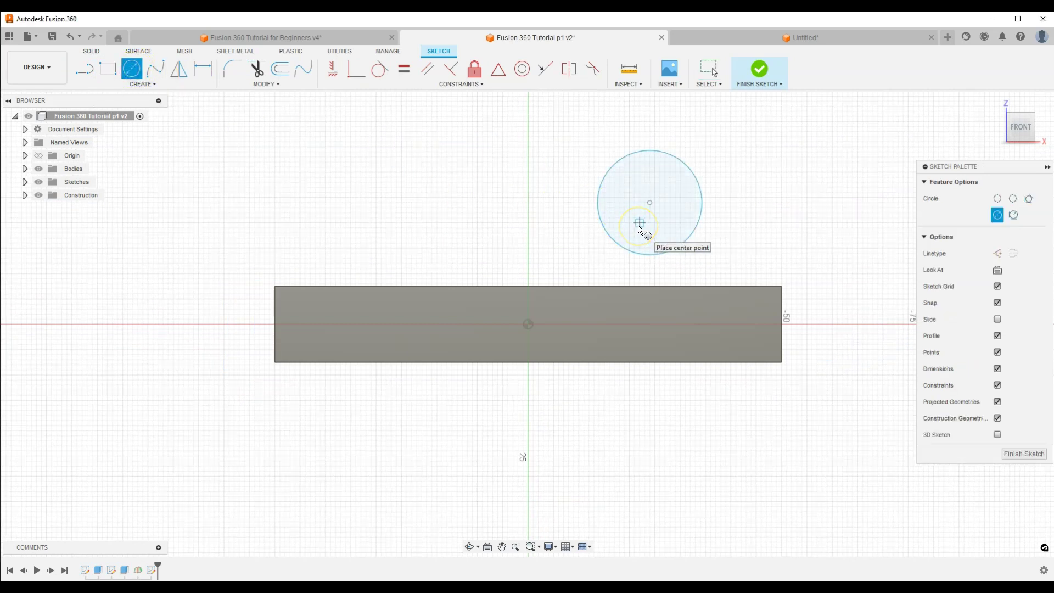
{"action": "key", "text": "Escape"}
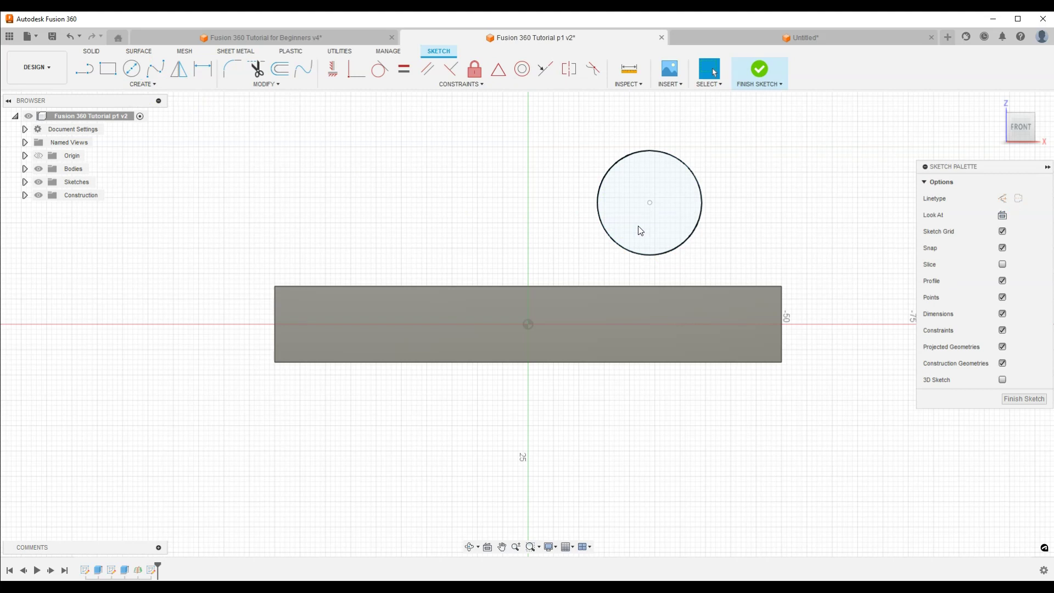
{"action": "left_click", "coordinate": [642, 207]}
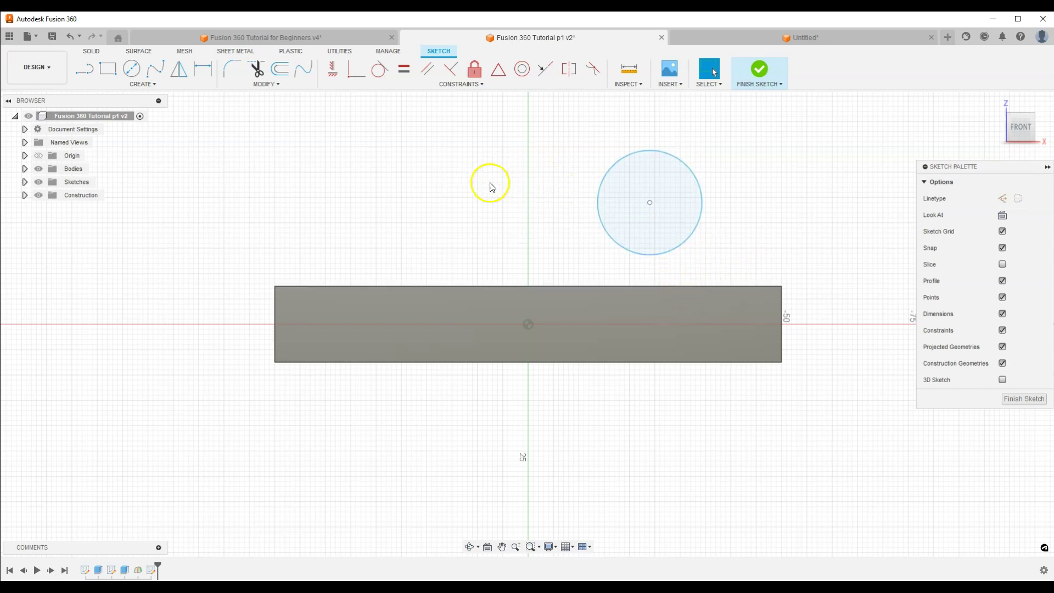
{"action": "left_click", "coordinate": [353, 75]}
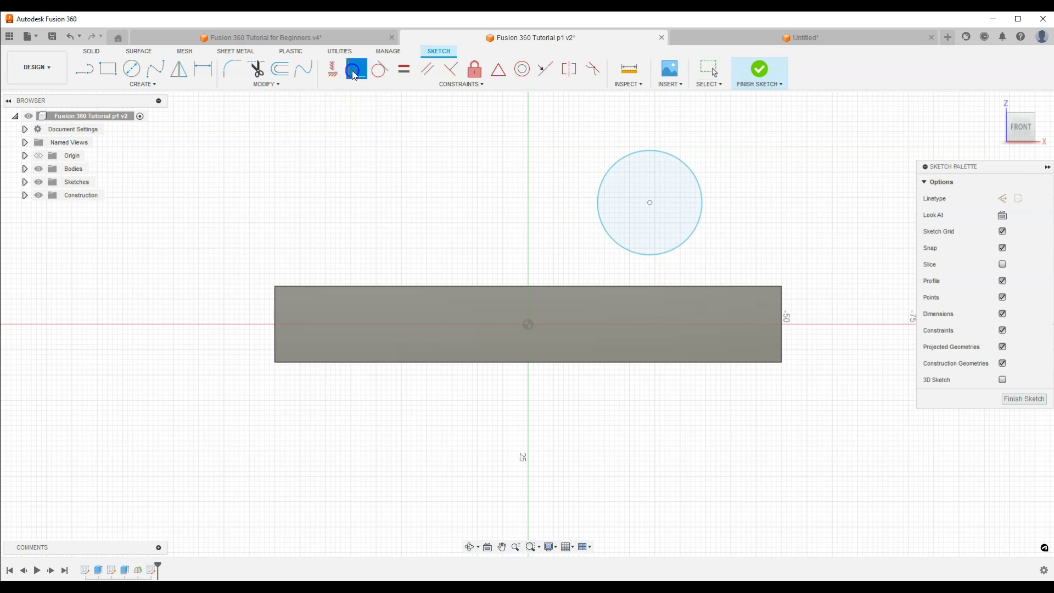
{"action": "left_click", "coordinate": [649, 204]}
{"action": "left_click", "coordinate": [721, 286]}
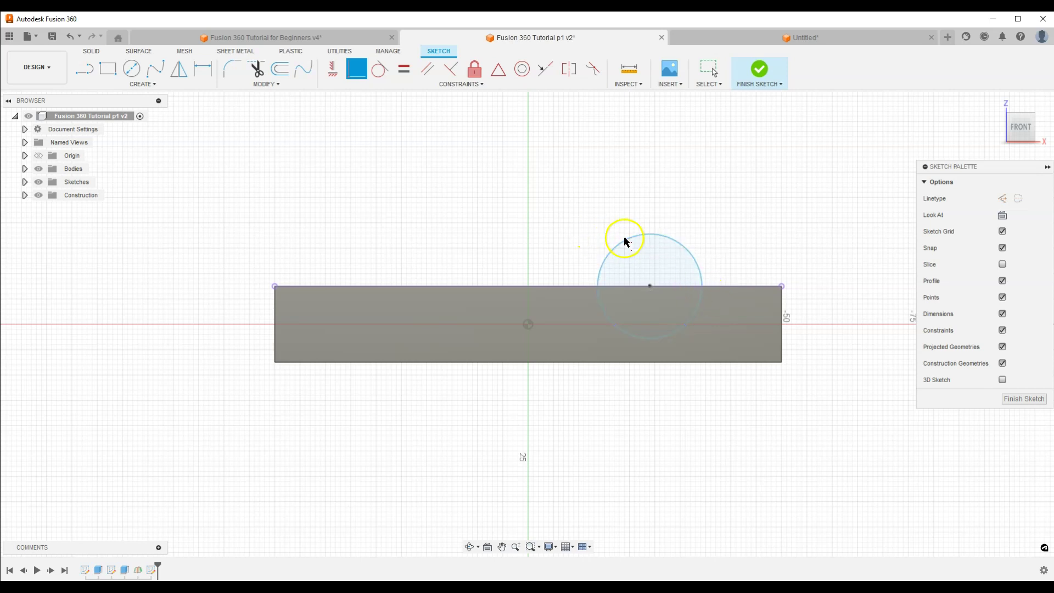
Dimension the circle centre 25 mm from the top-right corner and its diameter to 30 mm.
{"action": "left_click", "coordinate": [199, 79]}
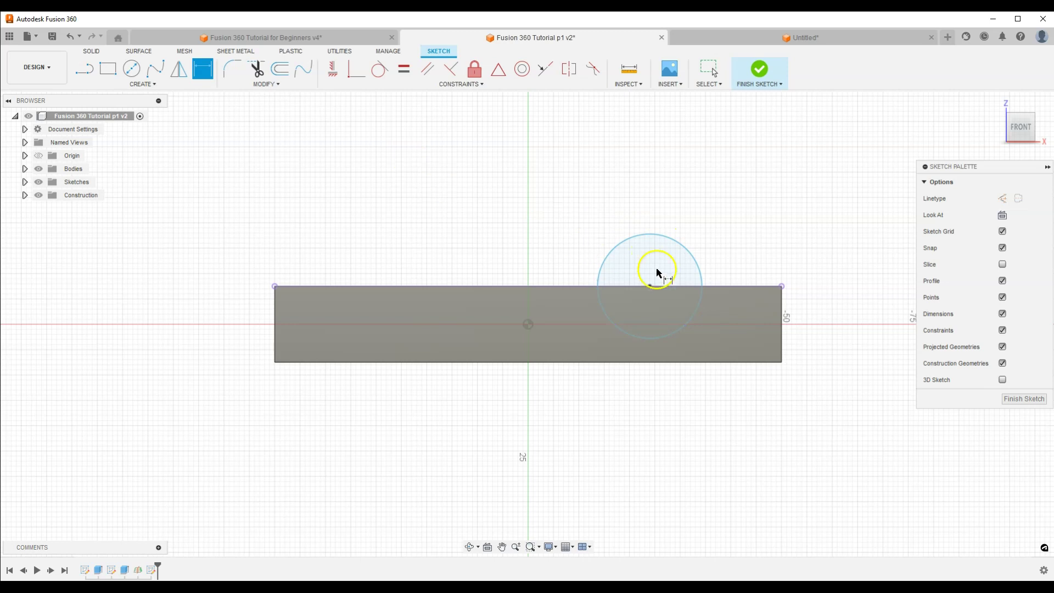
{"action": "left_click", "coordinate": [650, 285]}
{"action": "left_click", "coordinate": [782, 286]}
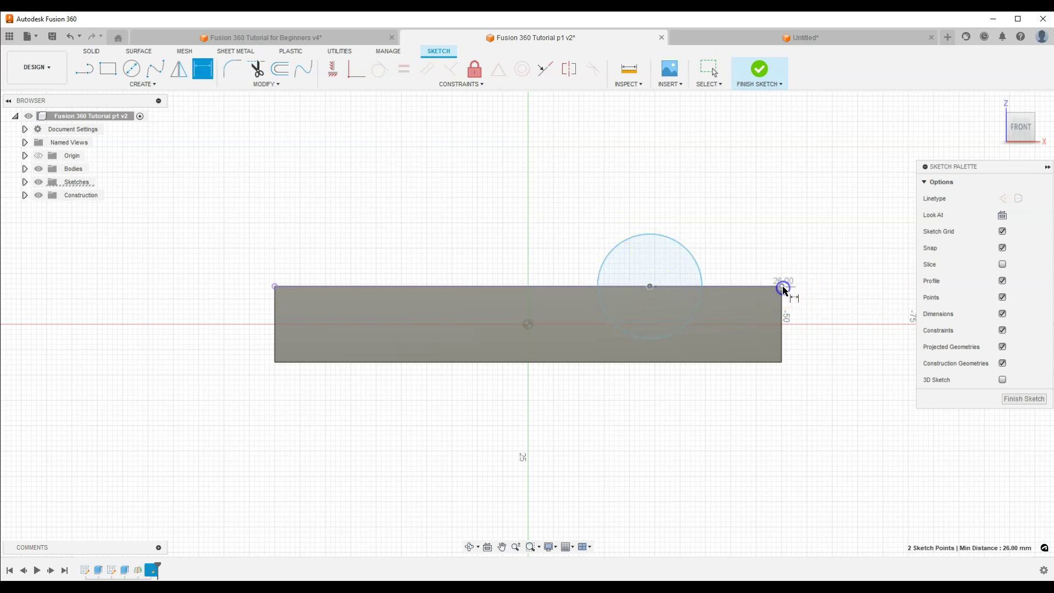
{"action": "left_click", "coordinate": [733, 396]}
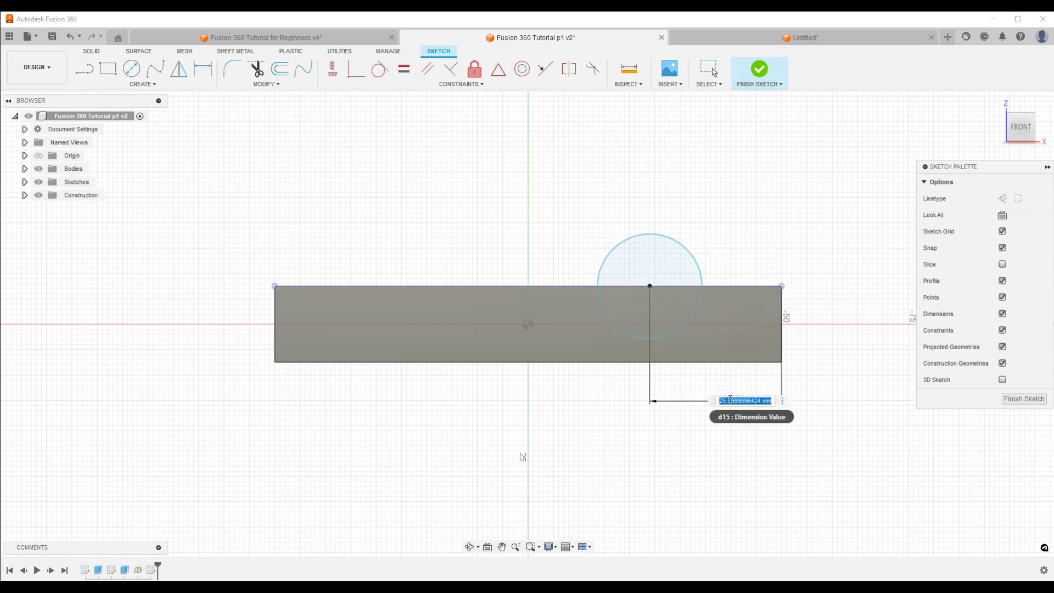
{"action": "type", "text": "25"}
{"action": "key", "text": "Return"}
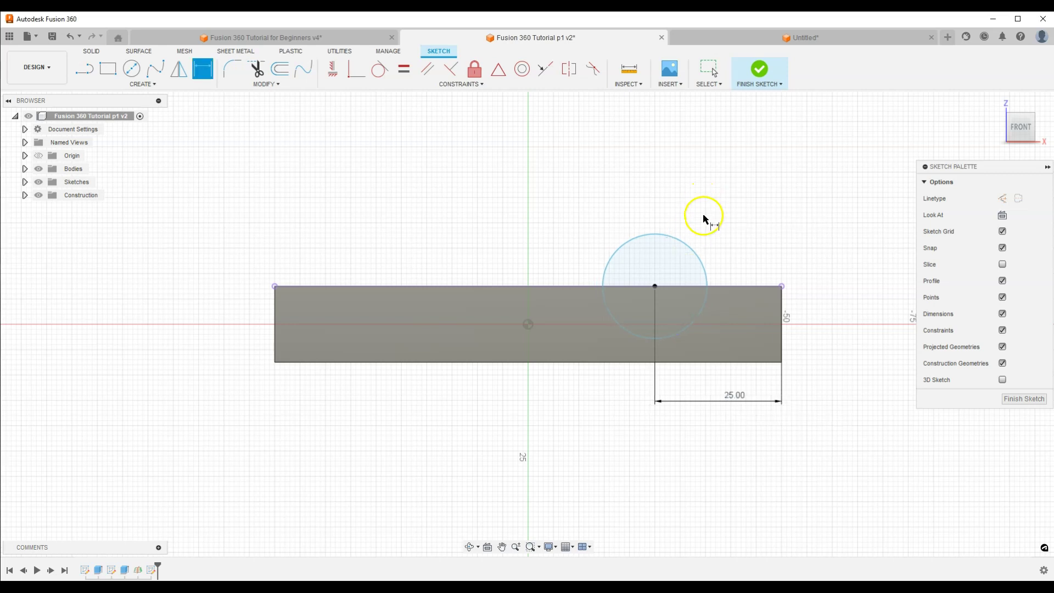
{"action": "left_click", "coordinate": [692, 248]}
{"action": "left_click", "coordinate": [738, 207]}
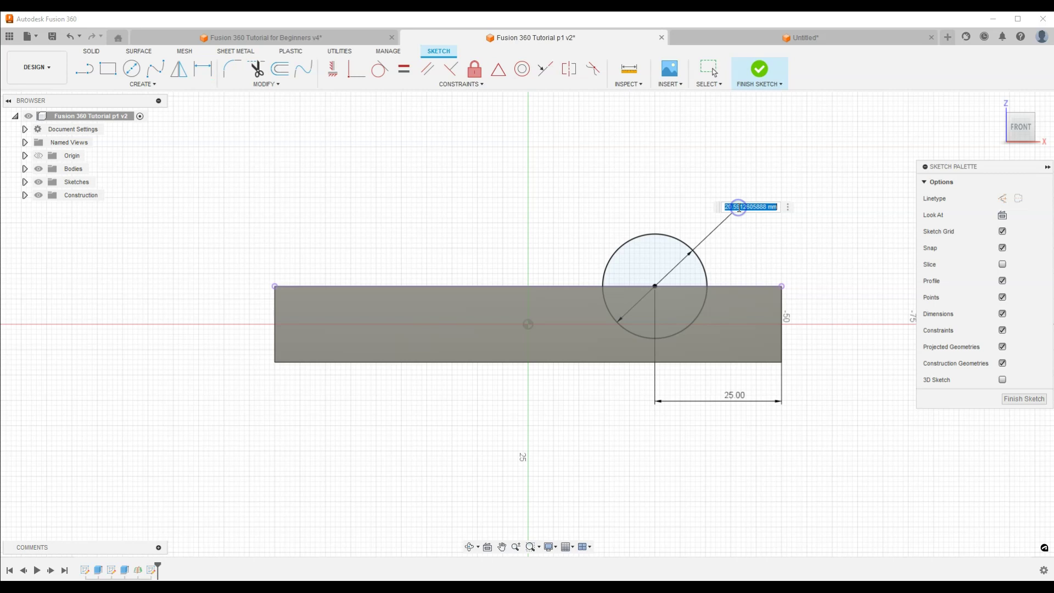
{"action": "type", "text": "30"}
{"action": "key", "text": "Return"}
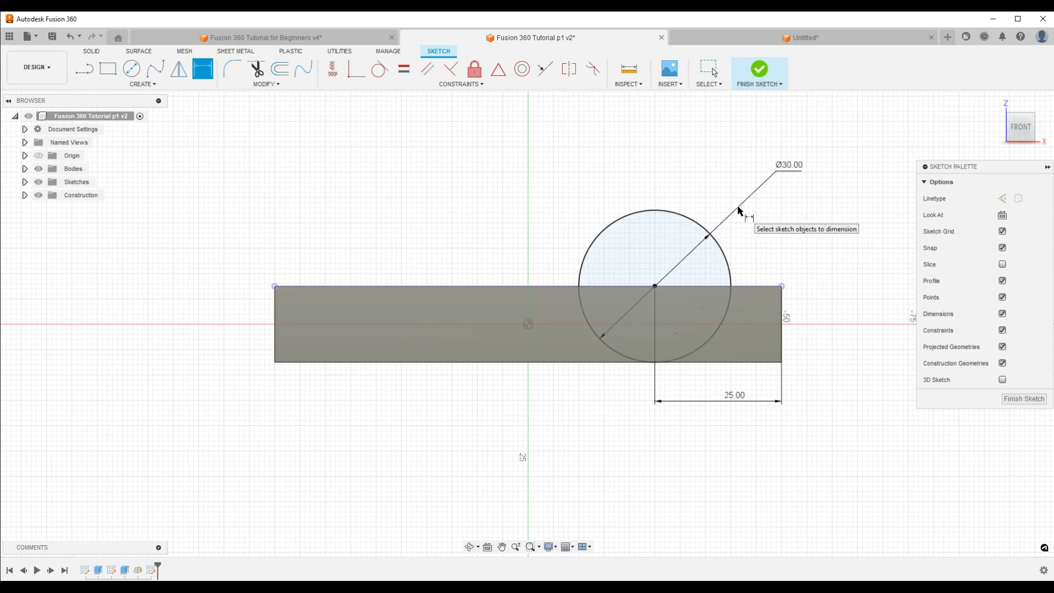
{"action": "left_click", "coordinate": [607, 242]}
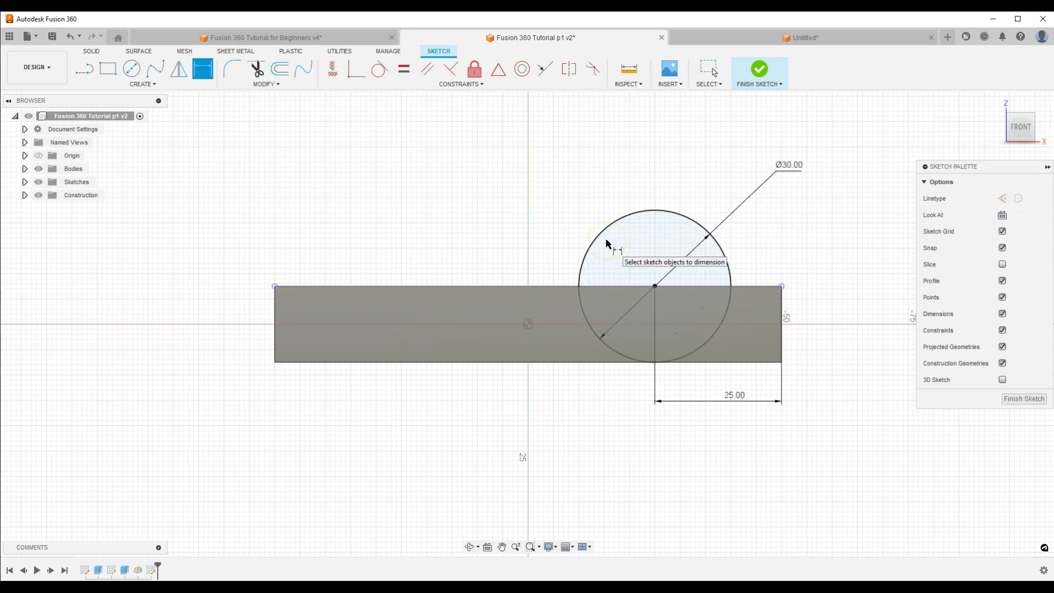
{"action": "key", "text": "Escape"}
{"action": "left_click", "coordinate": [521, 229]}
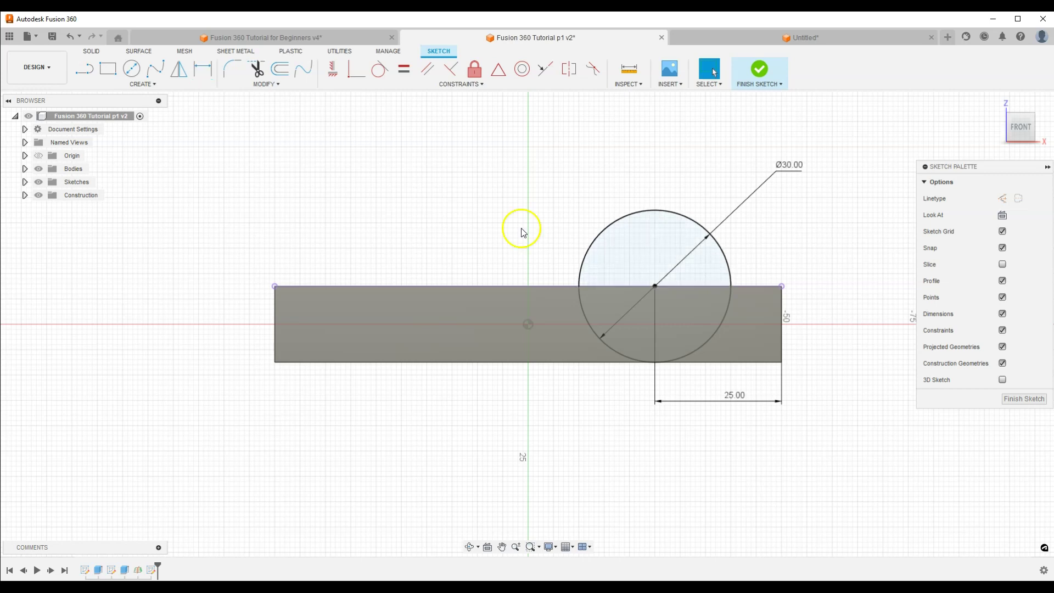
Draw lines from the circle's centre up to its top and across to its right edge.
{"action": "left_click", "coordinate": [84, 68]}
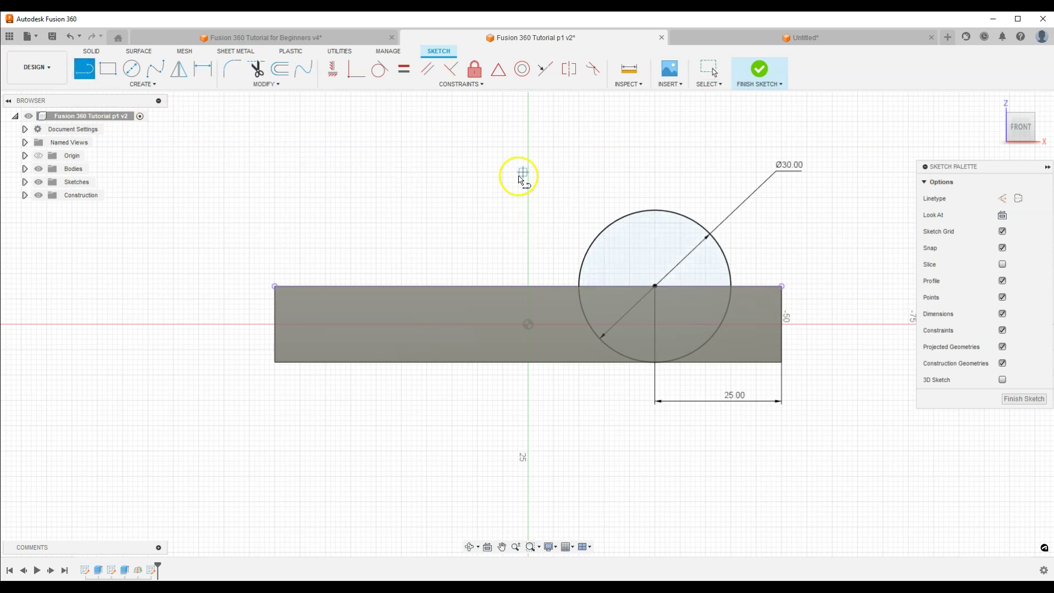
{"action": "left_click", "coordinate": [655, 285]}
{"action": "left_click", "coordinate": [655, 211]}
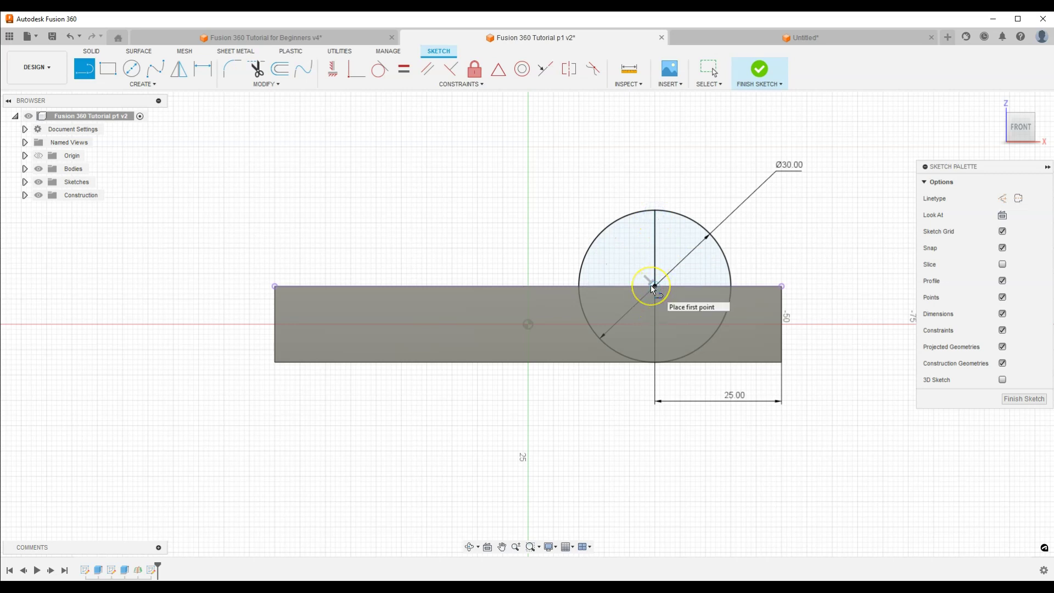
{"action": "double_click", "coordinate": [726, 285]}
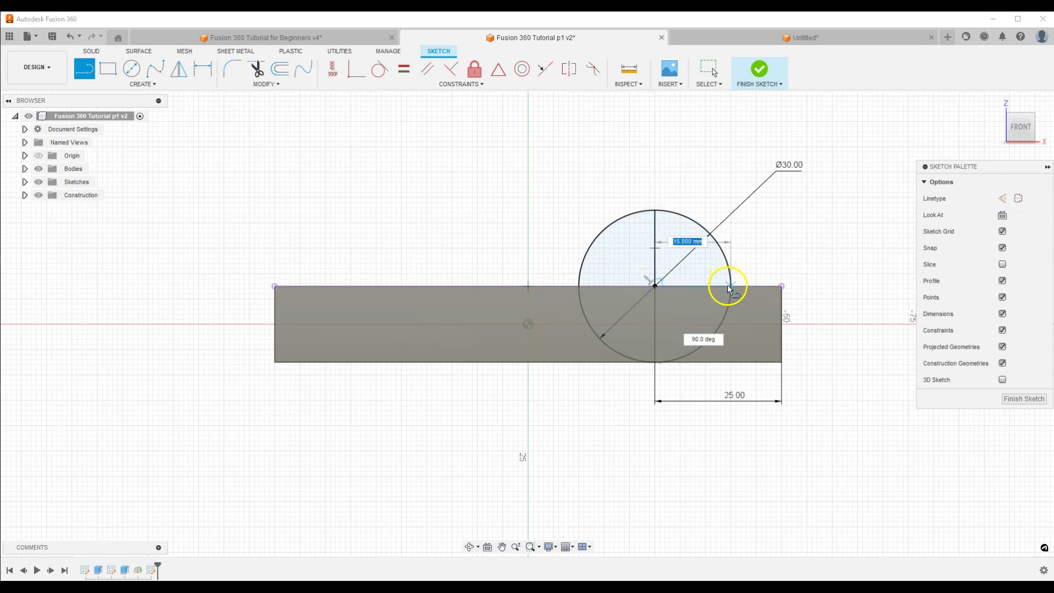
{"action": "key", "text": "Escape"}
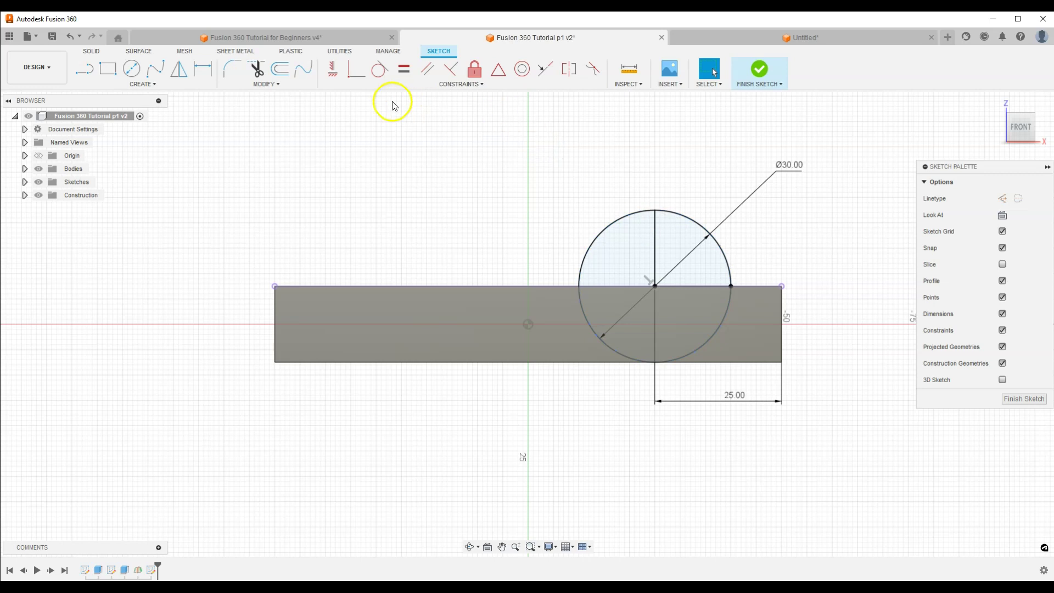
Trim away the upper-left and lower arcs to leave a quarter-circle, and finish the sketch.
{"action": "left_click", "coordinate": [258, 70]}
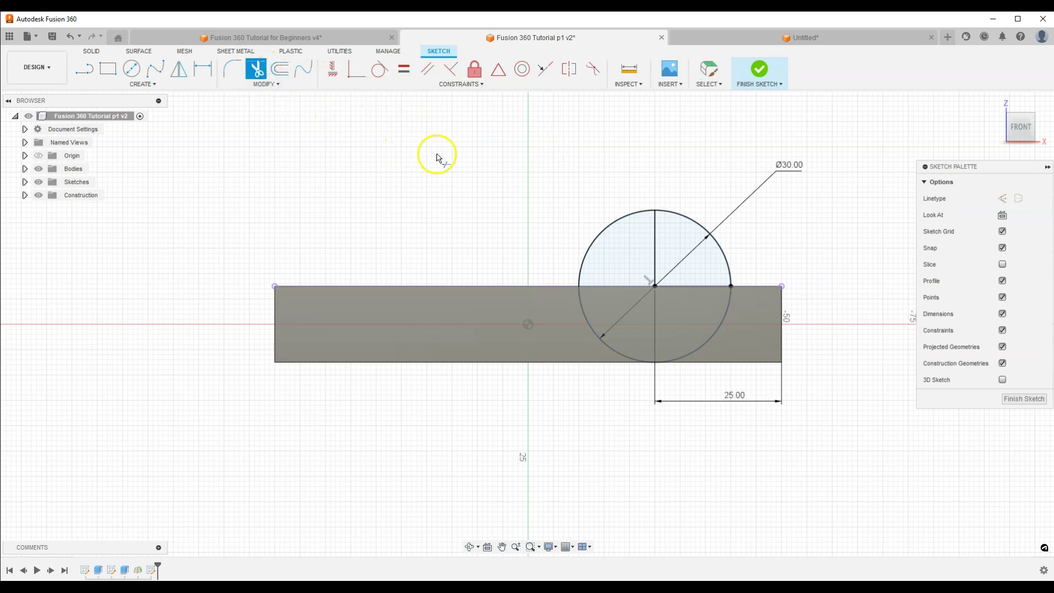
{"action": "left_click", "coordinate": [607, 226]}
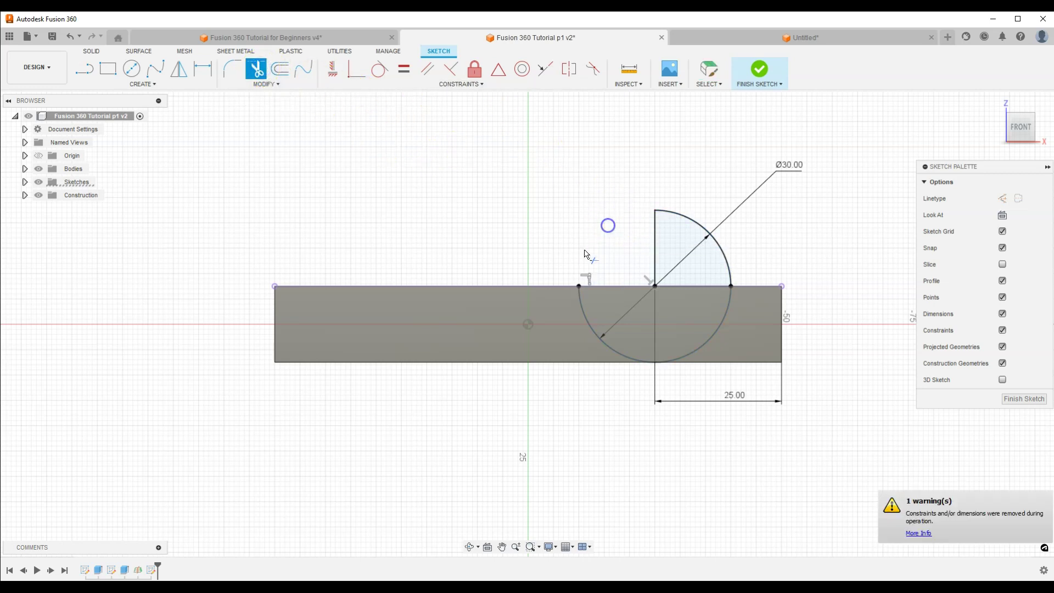
{"action": "left_click", "coordinate": [618, 354]}
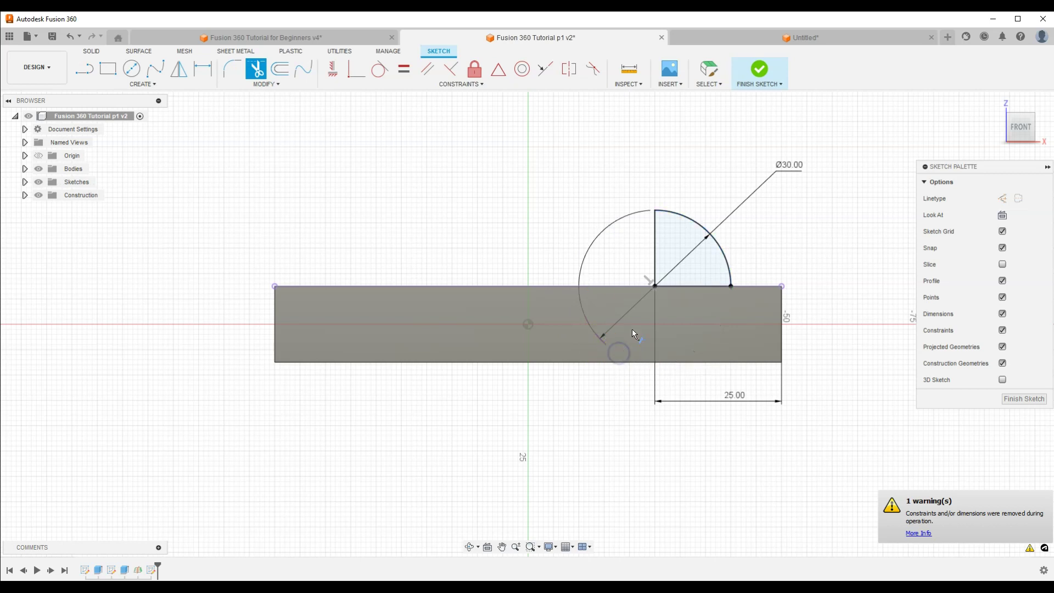
{"action": "left_click", "coordinate": [1020, 400]}
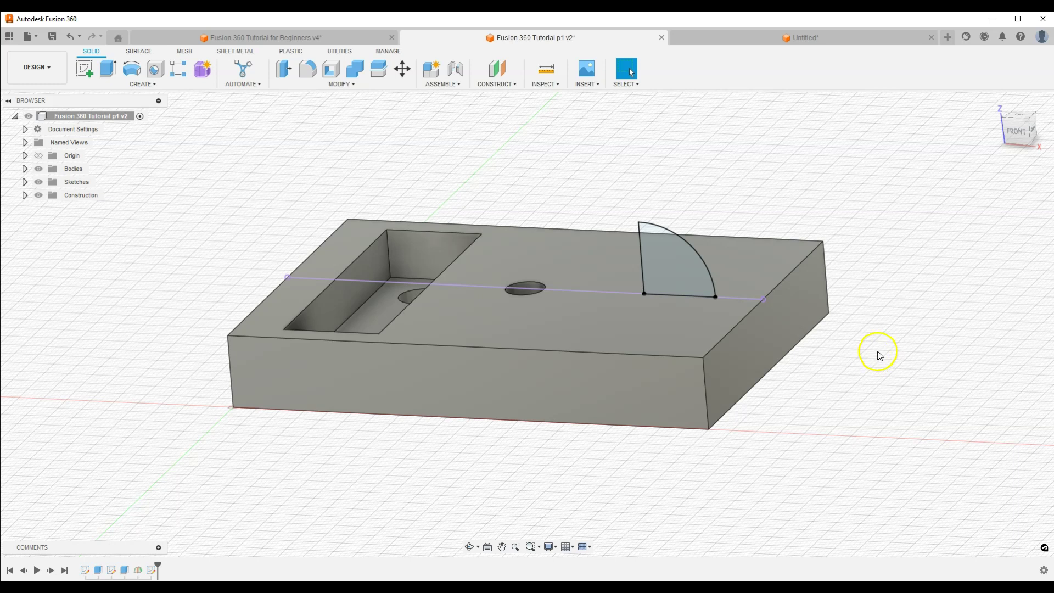
Revolve the quarter-circle profile a full 360° about its vertical edge as a Join.
{"action": "left_click", "coordinate": [132, 70]}
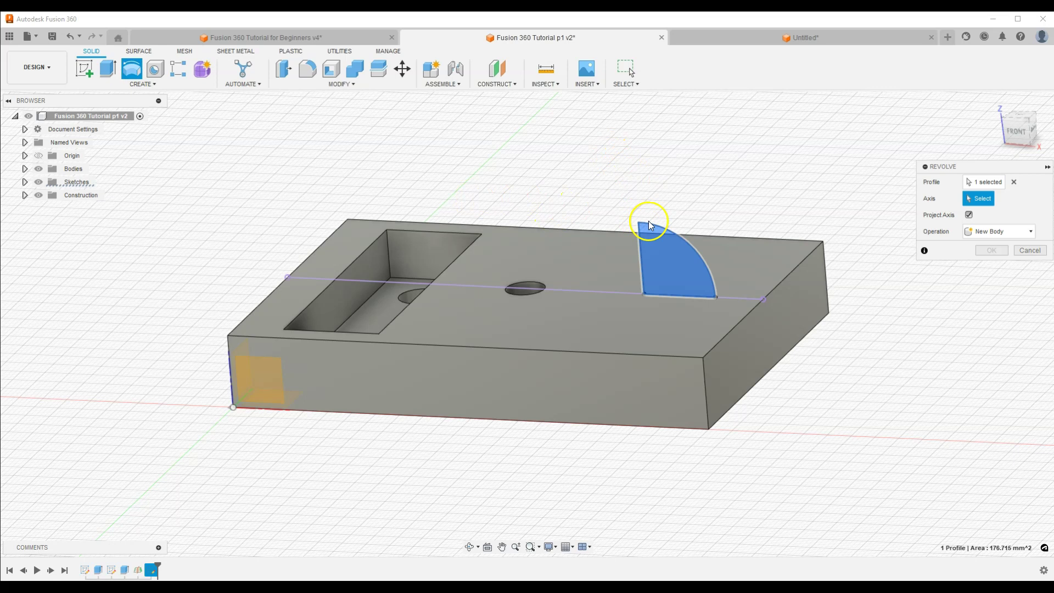
{"action": "left_click", "coordinate": [1013, 182]}
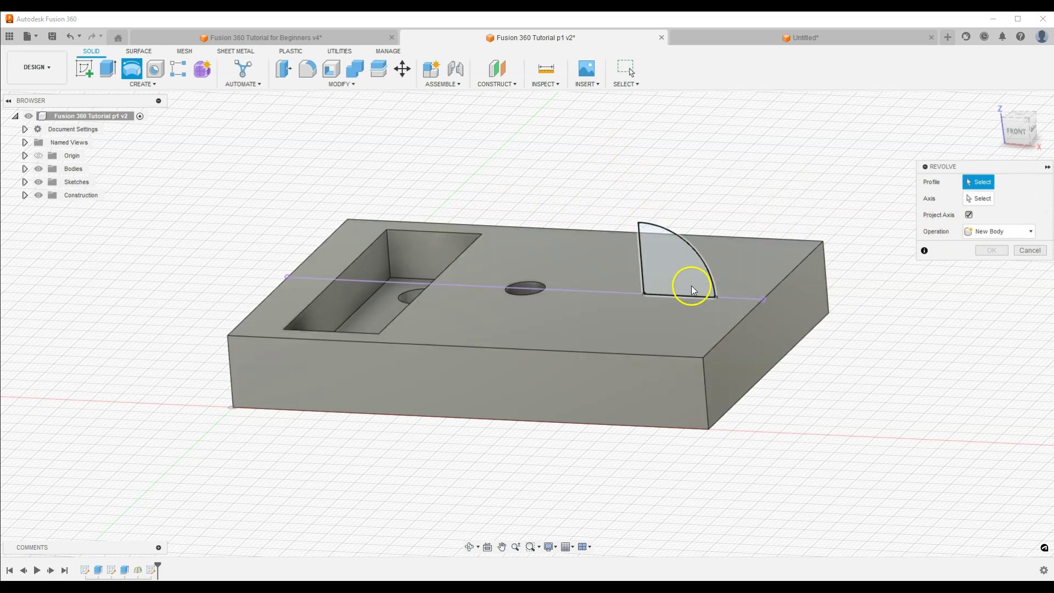
{"action": "left_click", "coordinate": [667, 266]}
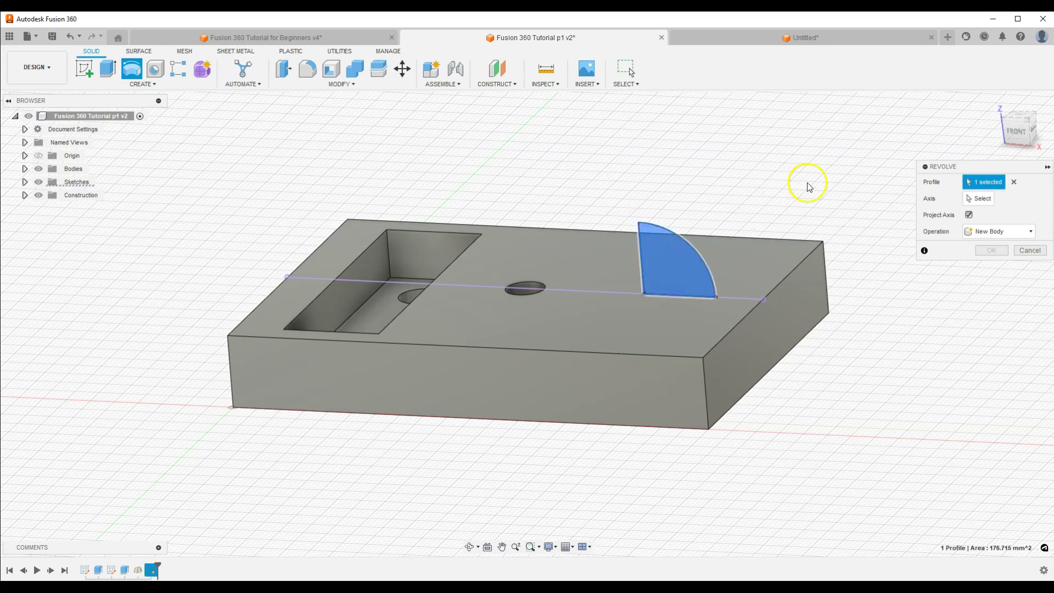
{"action": "left_click", "coordinate": [977, 198]}
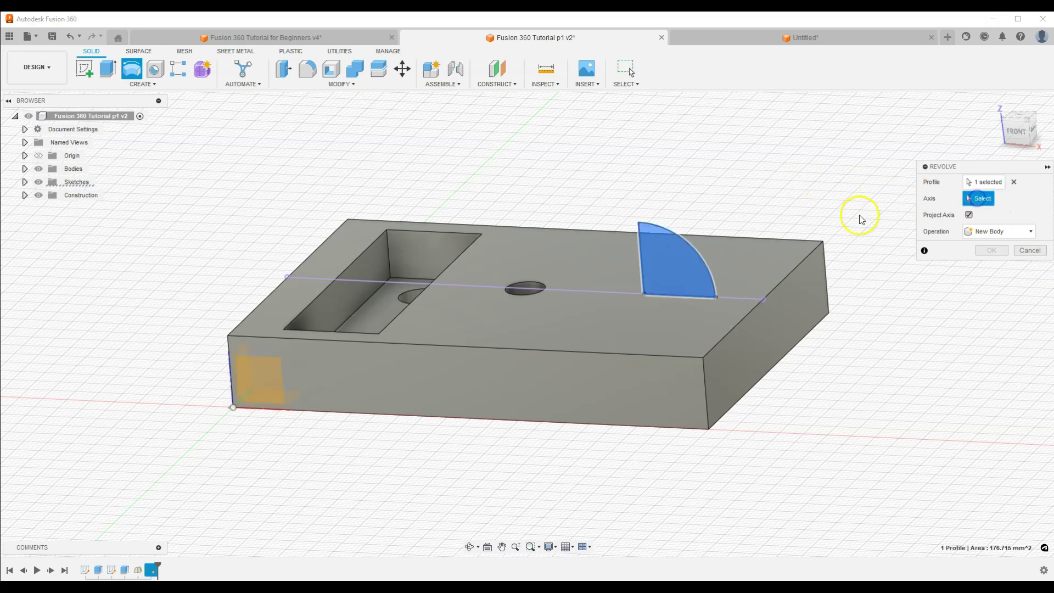
{"action": "left_click", "coordinate": [641, 252]}
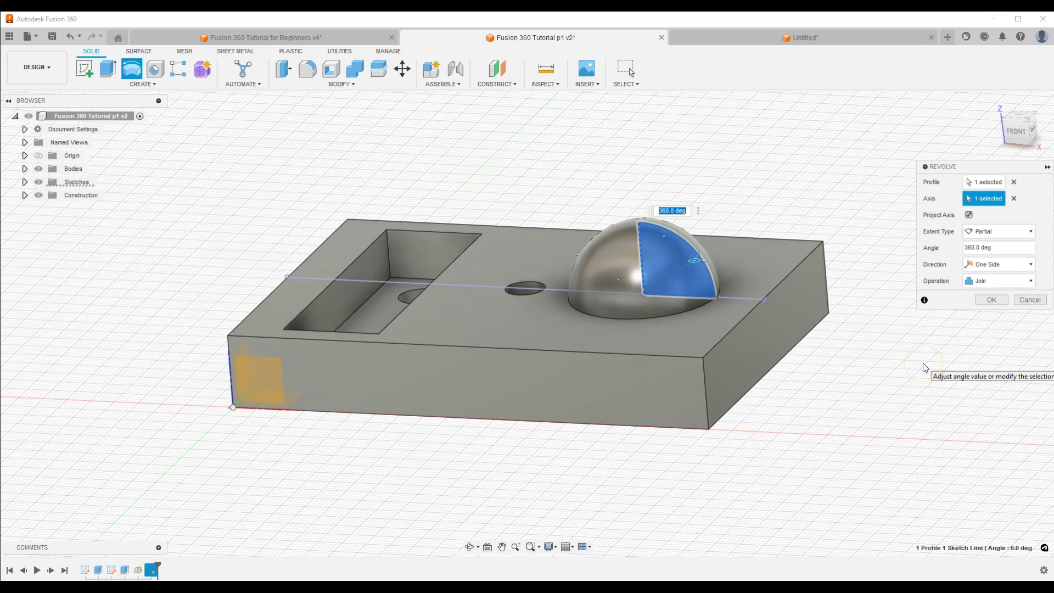
{"action": "left_click", "coordinate": [992, 302]}
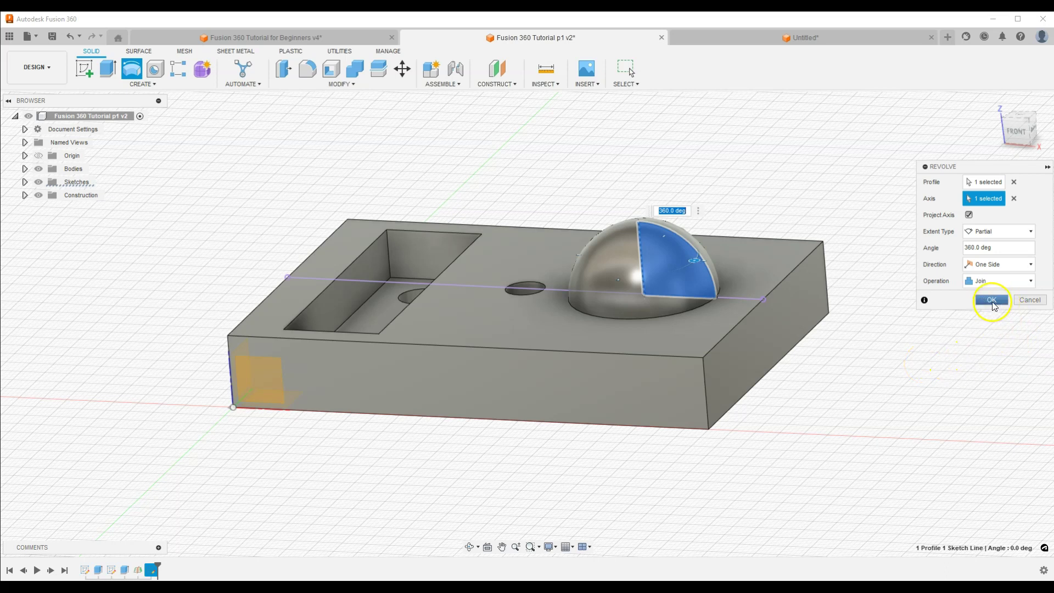
{"action": "left_click", "coordinate": [829, 207]}
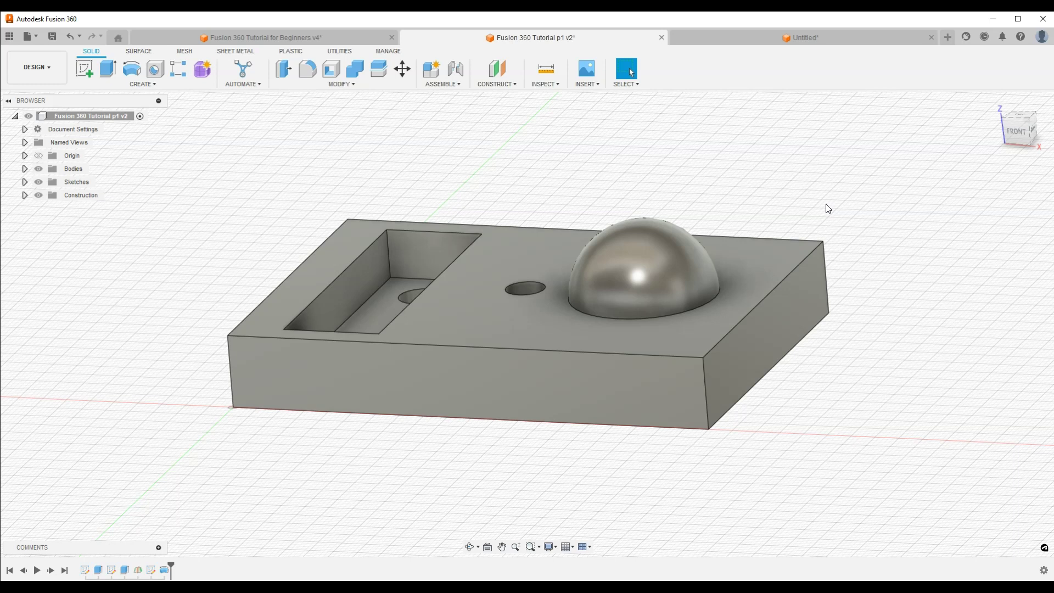
Inspect the dome and the top face by the hole, then expand the Construction folder to list Plane1.
{"action": "left_click", "coordinate": [817, 221]}
{"action": "left_click", "coordinate": [684, 302]}
{"action": "left_click", "coordinate": [516, 302]}
{"action": "left_click", "coordinate": [526, 276]}
{"action": "left_click", "coordinate": [521, 272]}
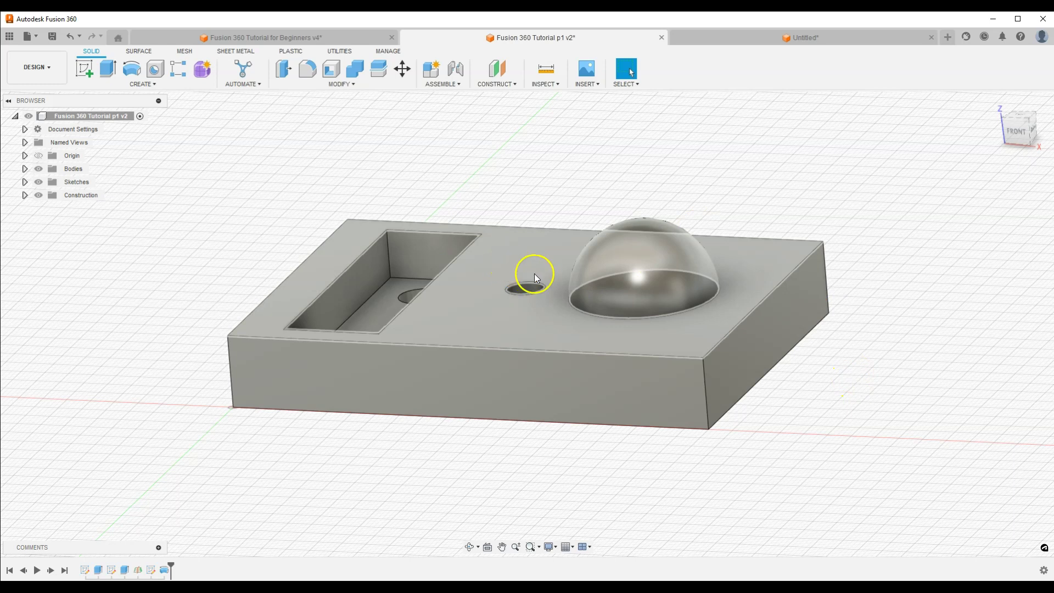
{"action": "key", "text": "Escape"}
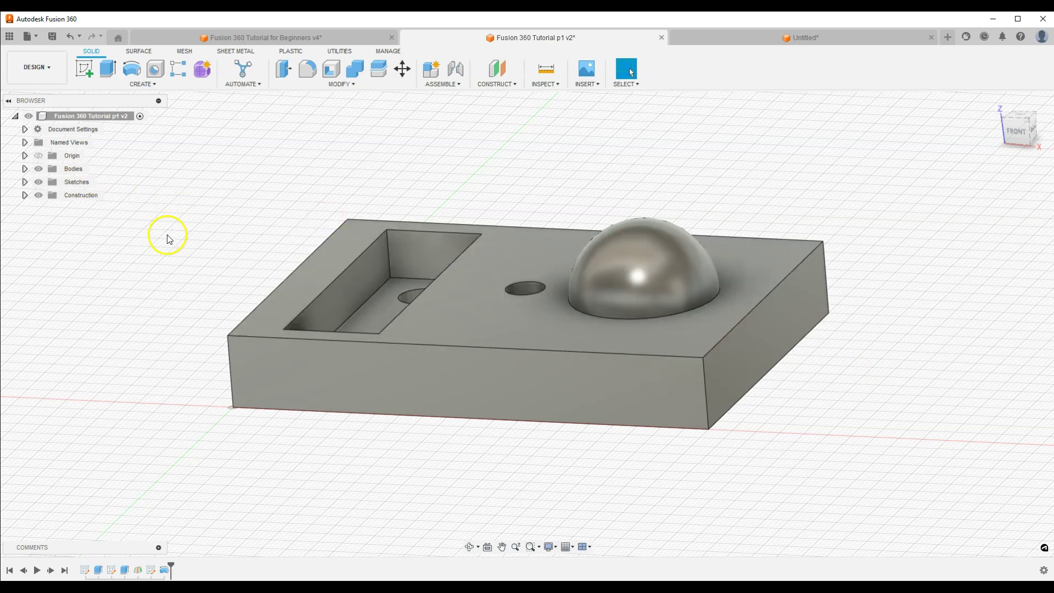
{"action": "left_click", "coordinate": [25, 196]}
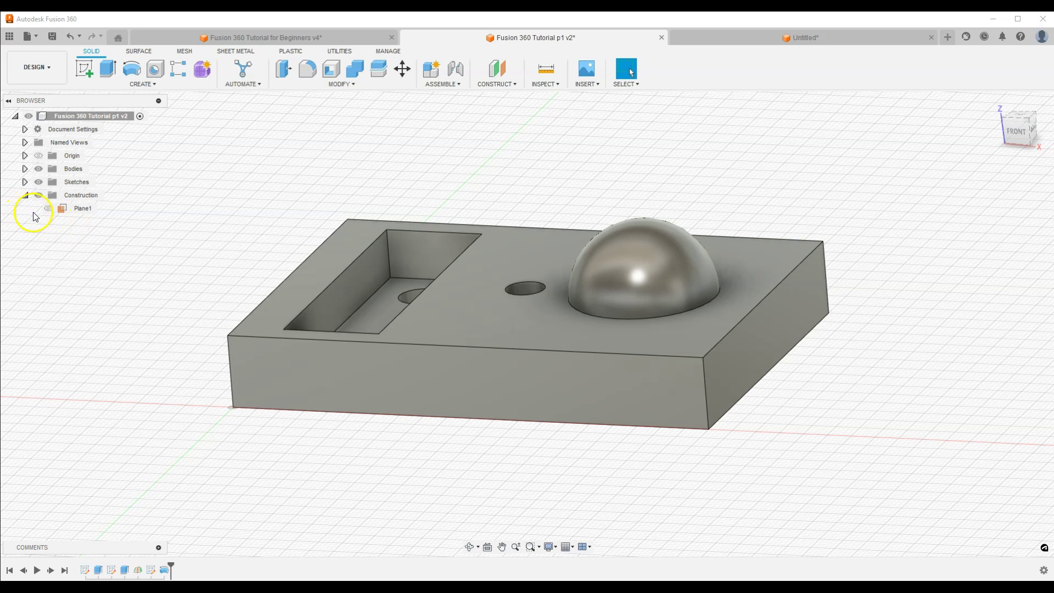
Start a new sketch on the Plane1 midplane through the domed block.
{"action": "left_click", "coordinate": [48, 209]}
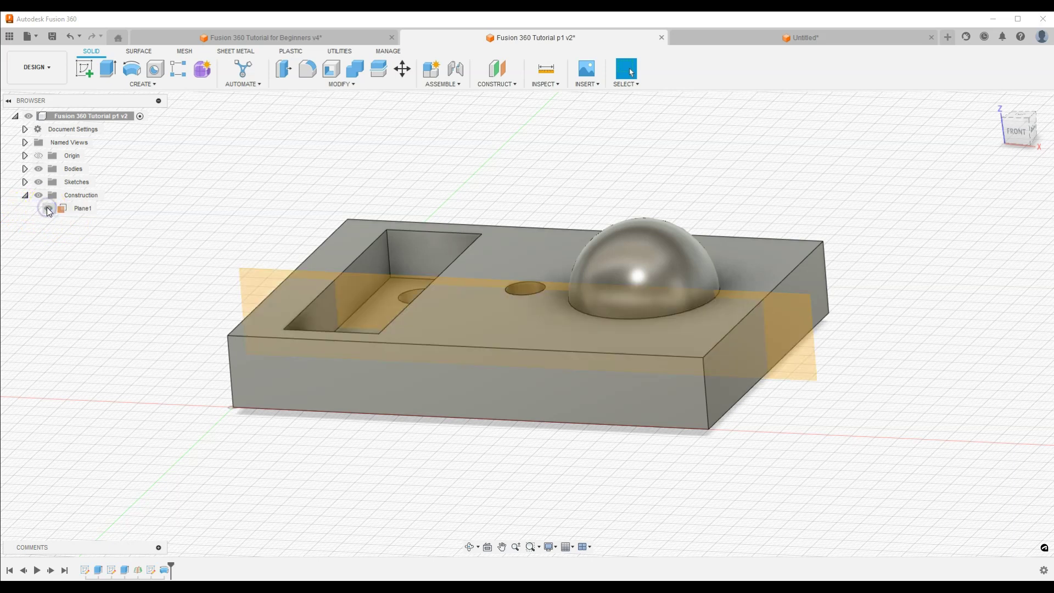
{"action": "left_click", "coordinate": [49, 209]}
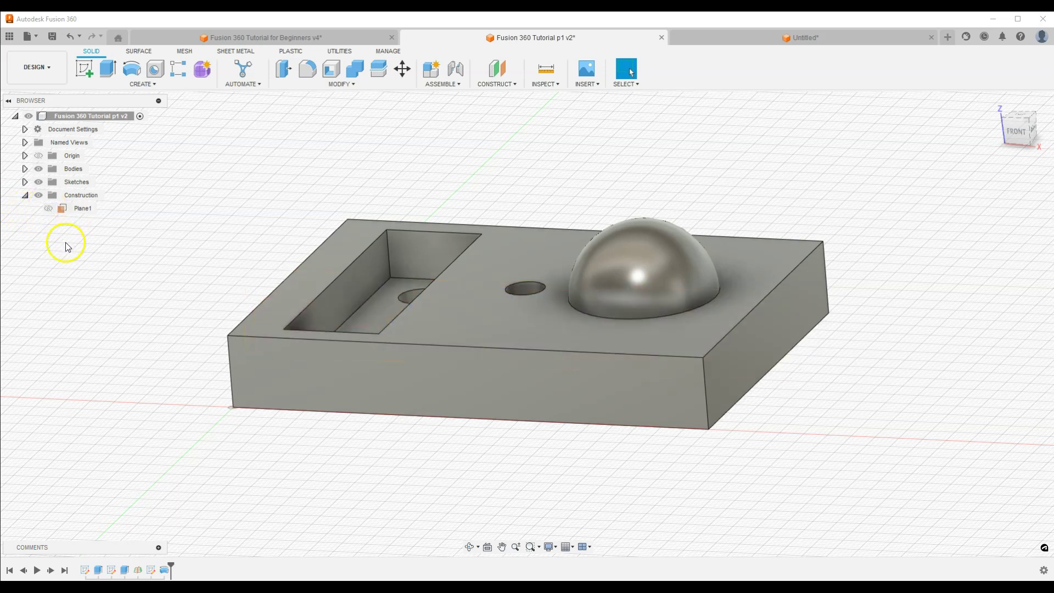
{"action": "left_click", "coordinate": [74, 208]}
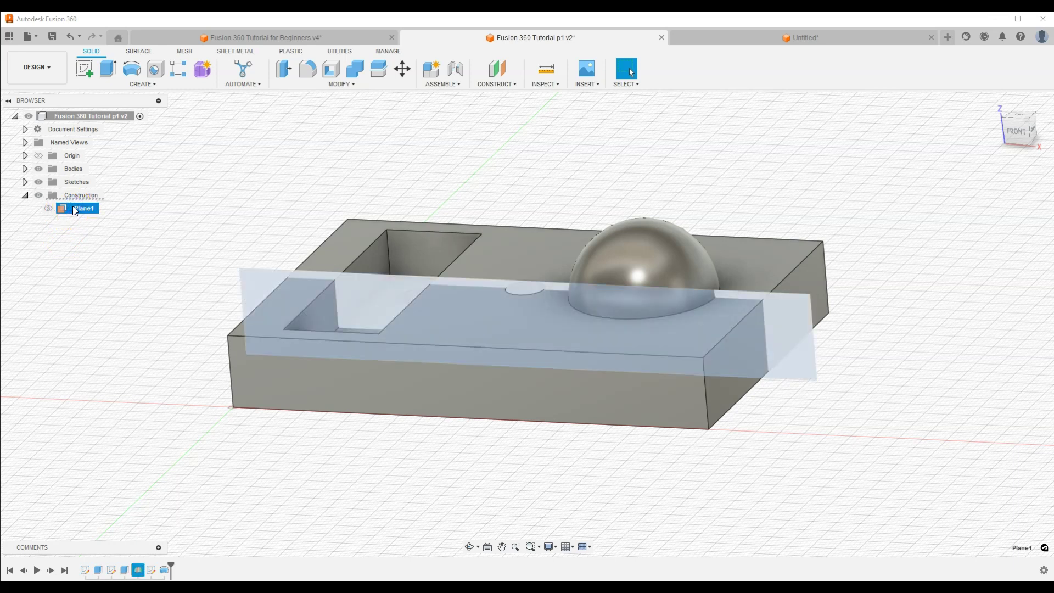
{"action": "left_click", "coordinate": [90, 70]}
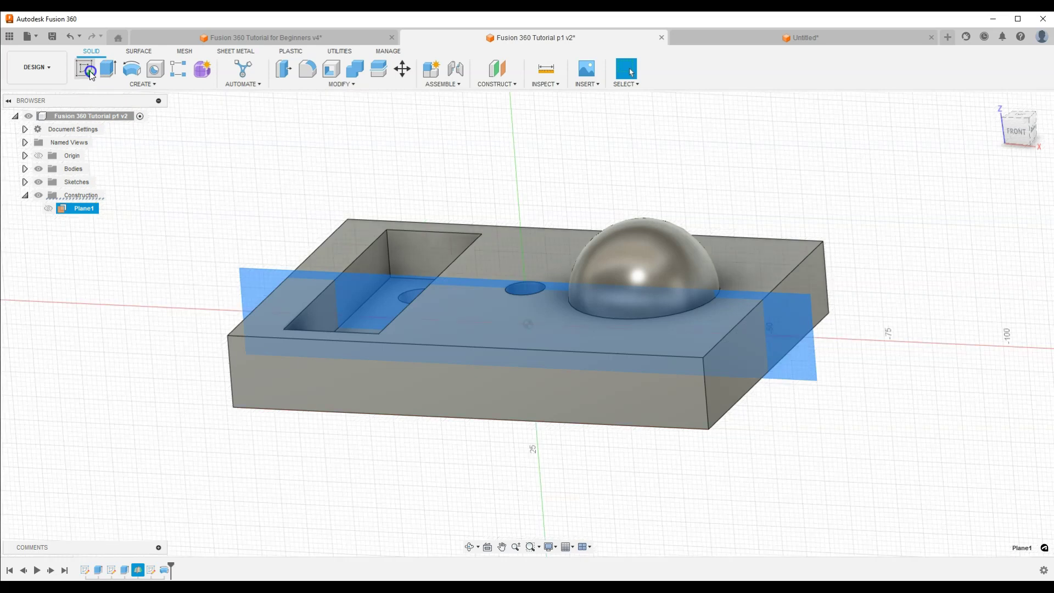
Draw a 5 mm diameter centre-diameter circle positioned above the dome.
{"action": "left_click", "coordinate": [372, 178]}
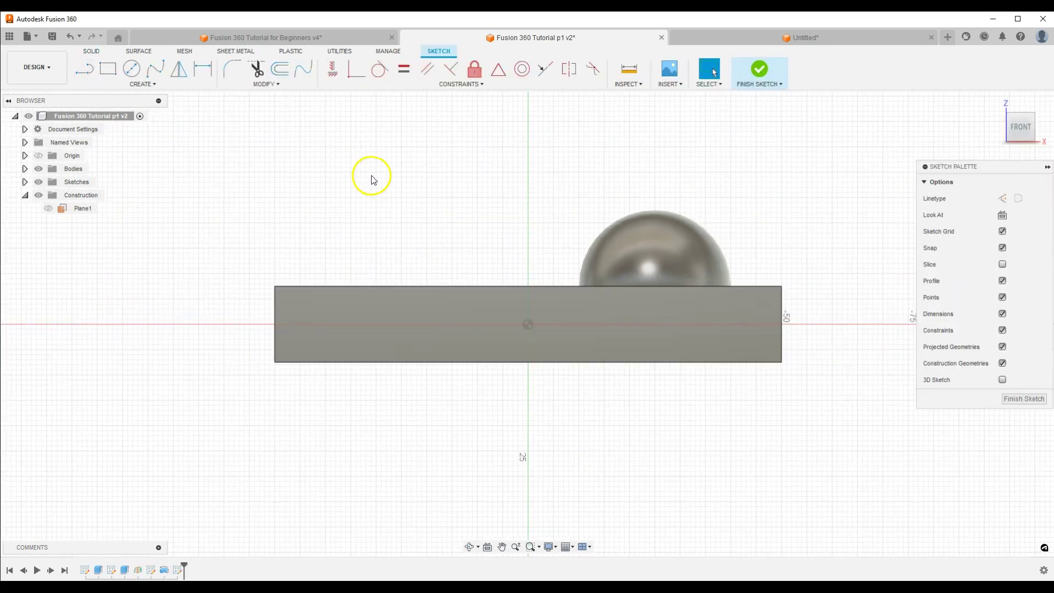
{"action": "left_click", "coordinate": [135, 70]}
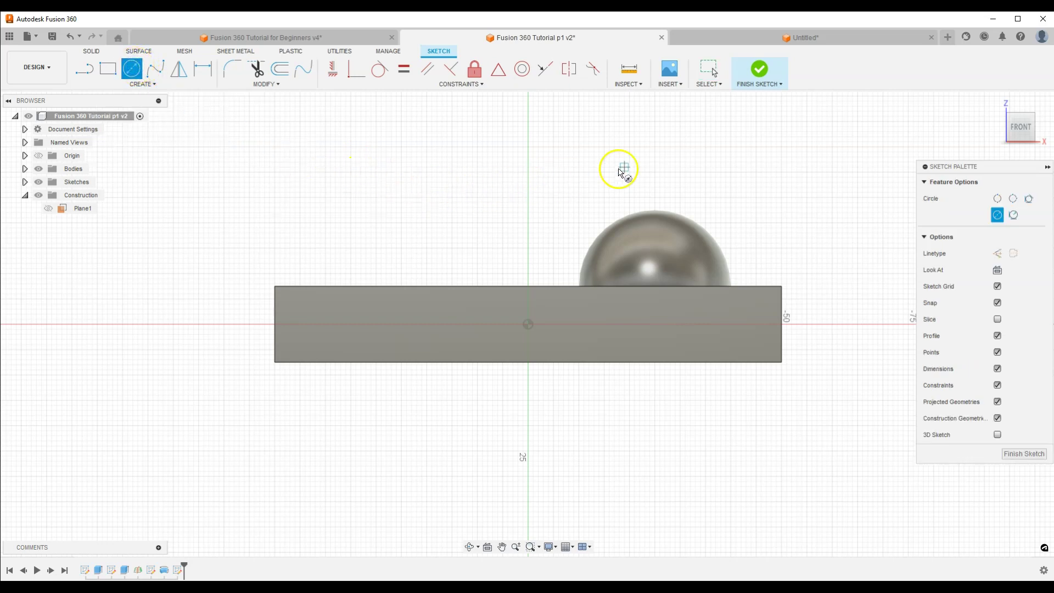
{"action": "left_click", "coordinate": [654, 146]}
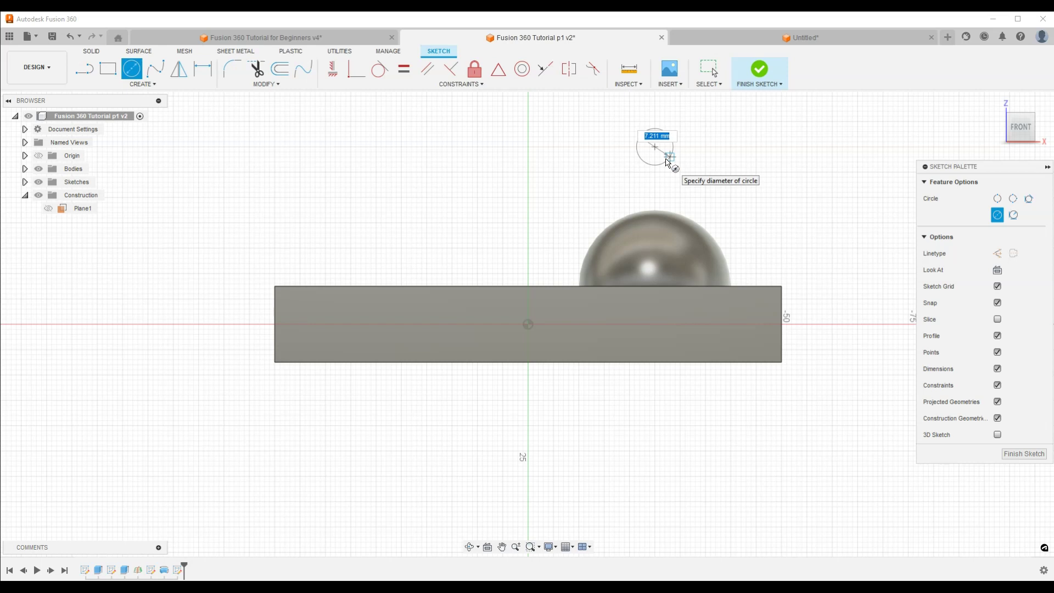
{"action": "type", "text": "5"}
{"action": "key", "text": "Tab"}
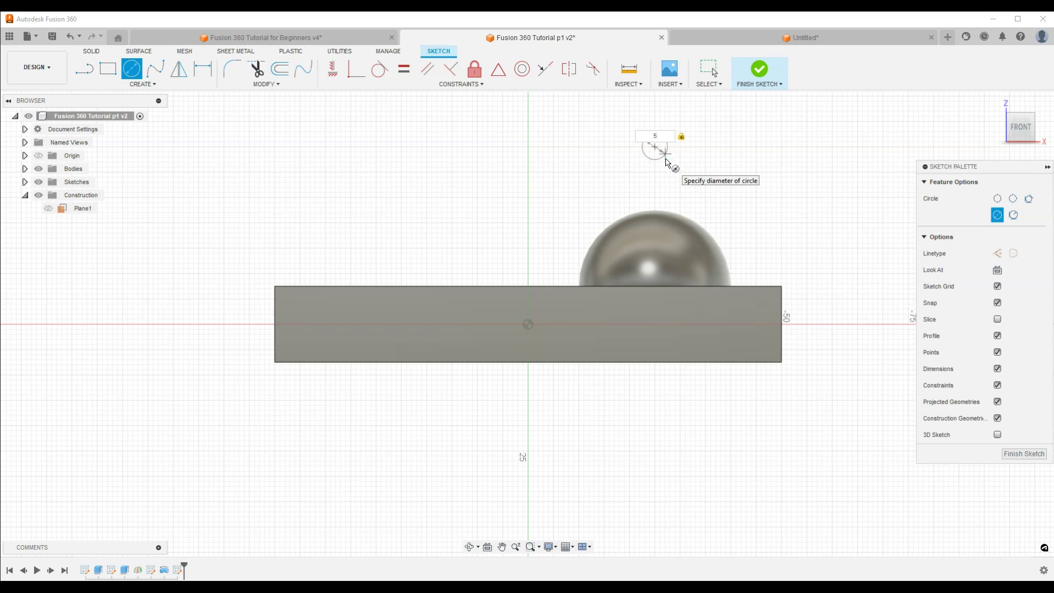
{"action": "key", "text": "Return"}
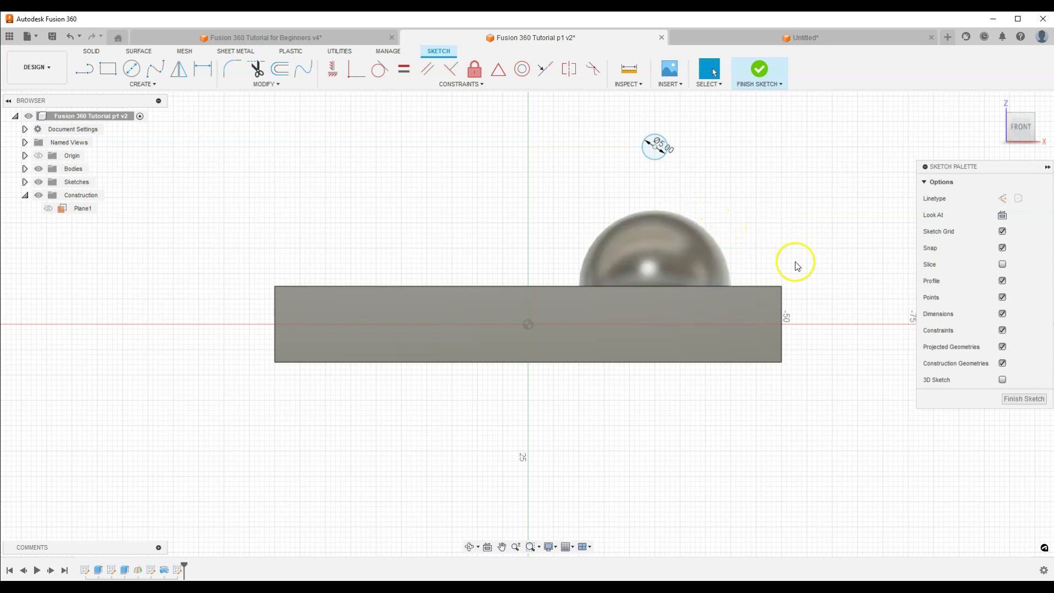
Clear the edge selection and expand the Browser's Sketches folder to show Sketch1–Sketch4.
{"action": "left_click", "coordinate": [747, 290]}
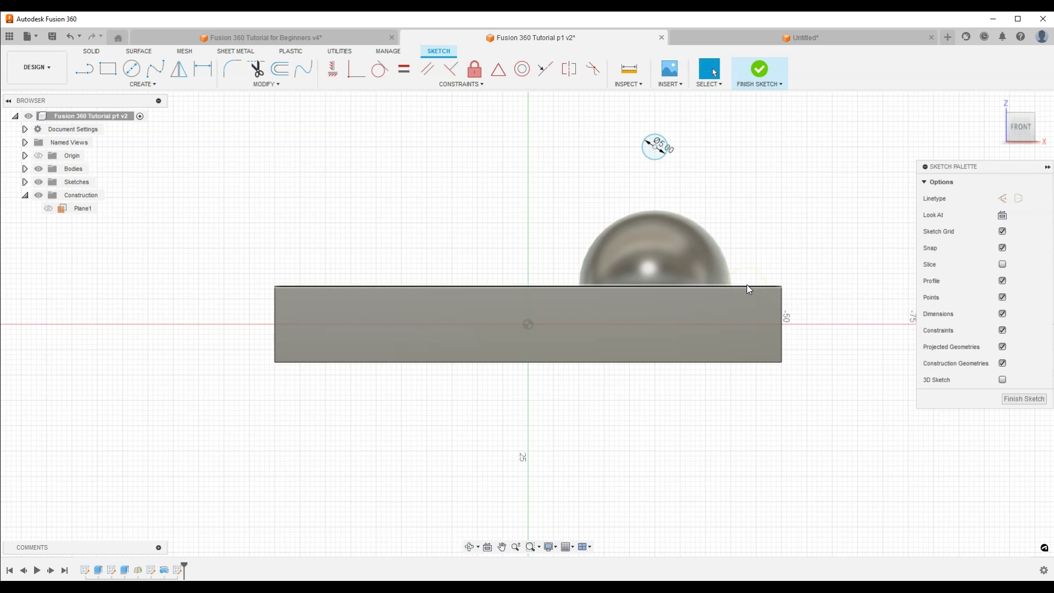
{"action": "left_click", "coordinate": [743, 275]}
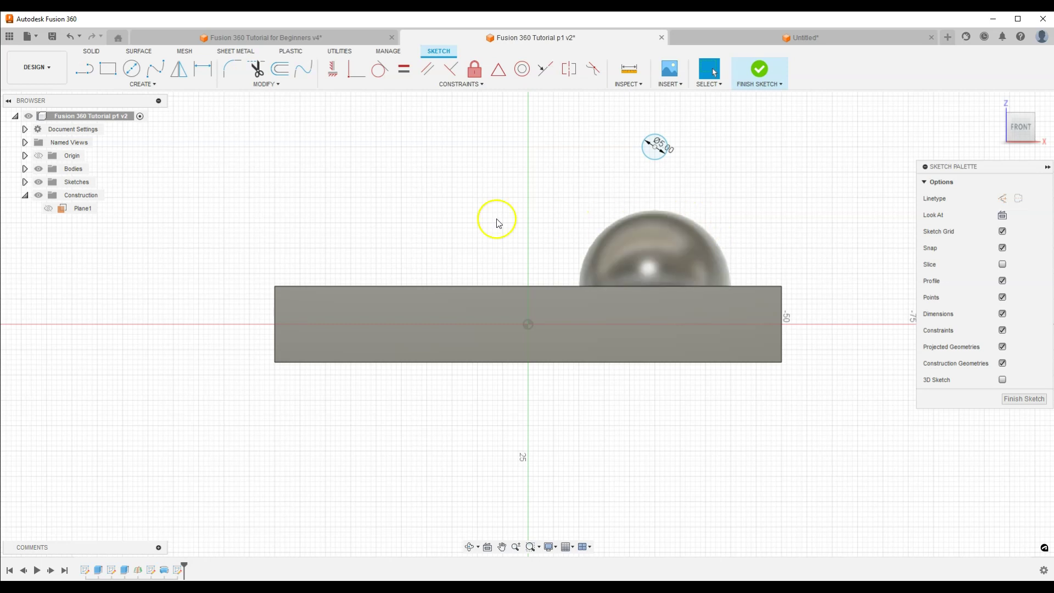
{"action": "left_click", "coordinate": [26, 181]}
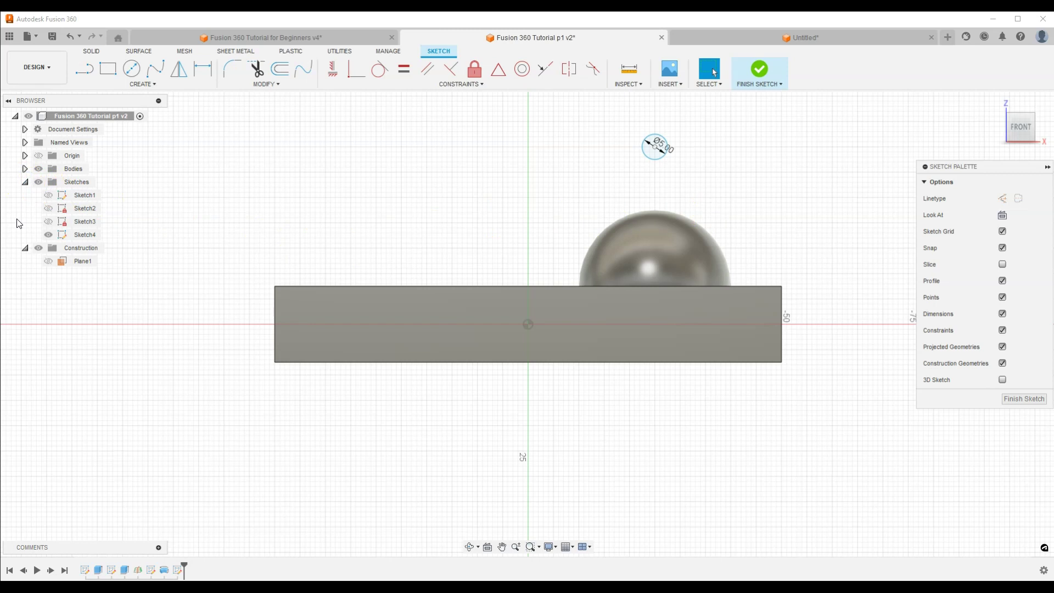
Show Sketch3 and constrain the circle's centre coincident to the dome's arc.
{"action": "left_click", "coordinate": [48, 222]}
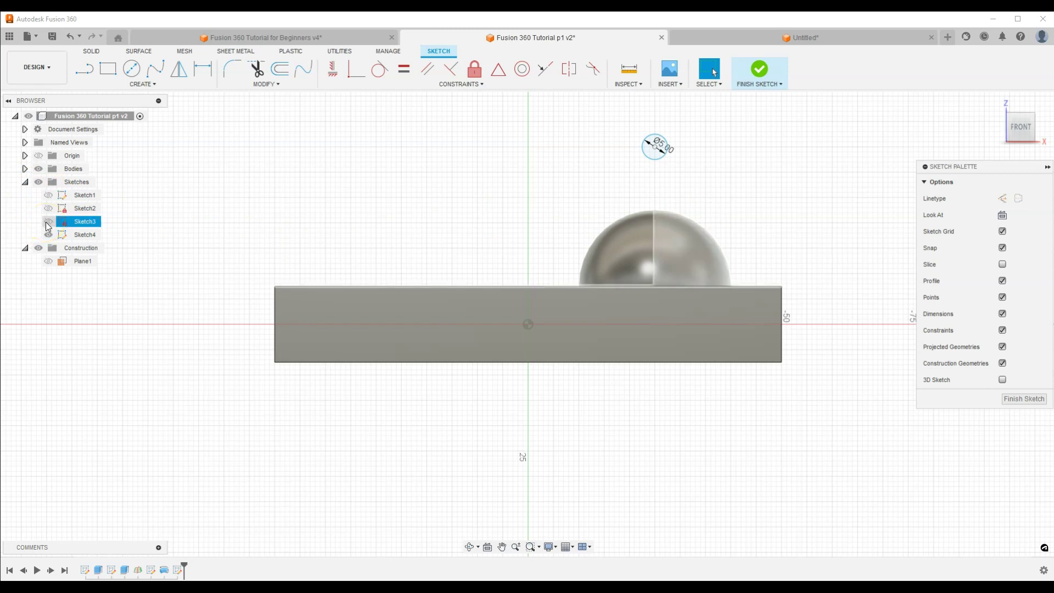
{"action": "left_click", "coordinate": [49, 222]}
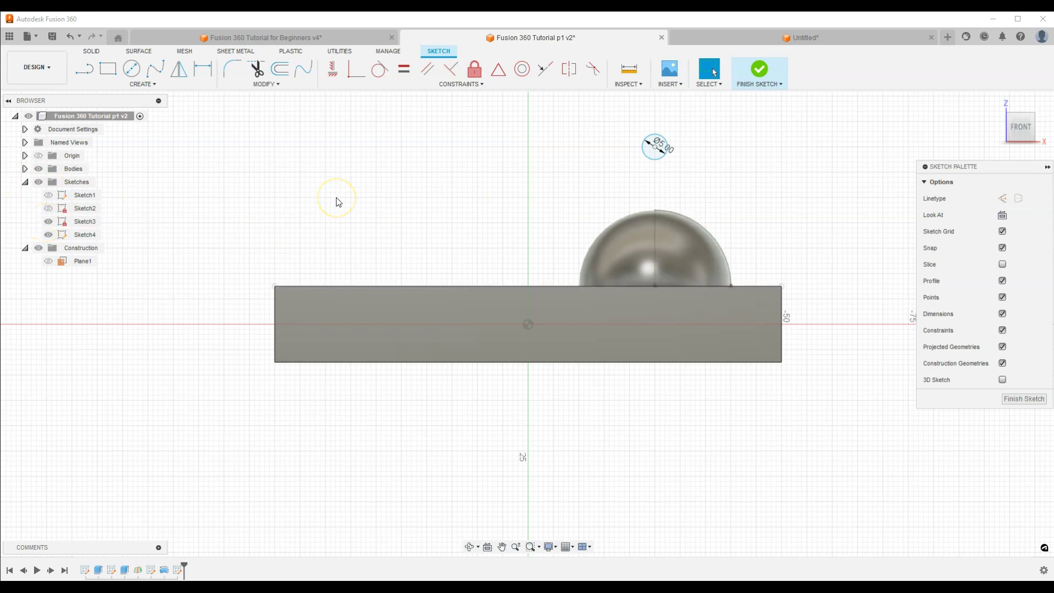
{"action": "left_click", "coordinate": [357, 73]}
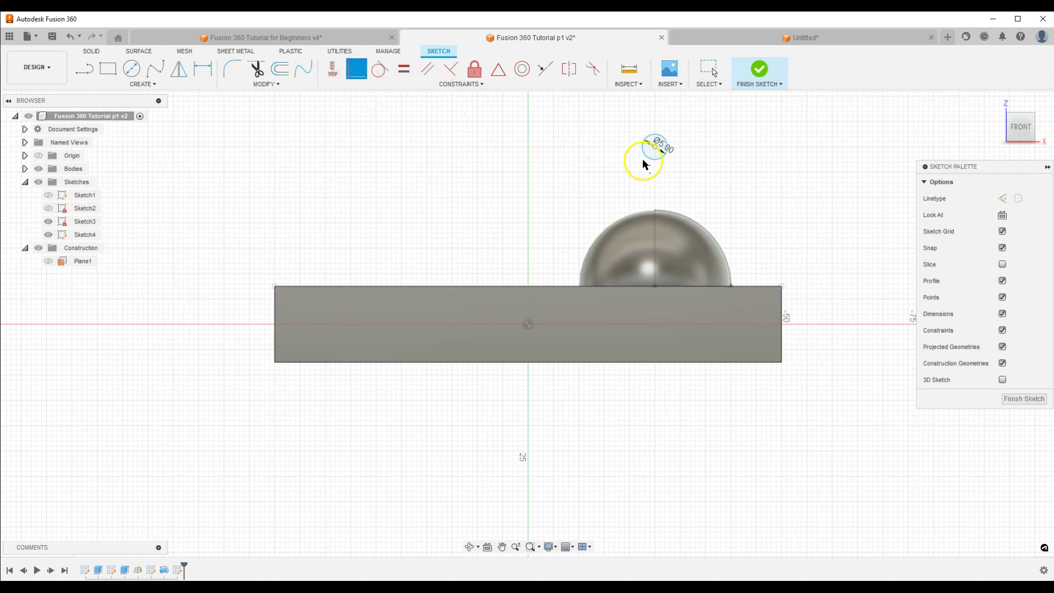
{"action": "left_click", "coordinate": [656, 146]}
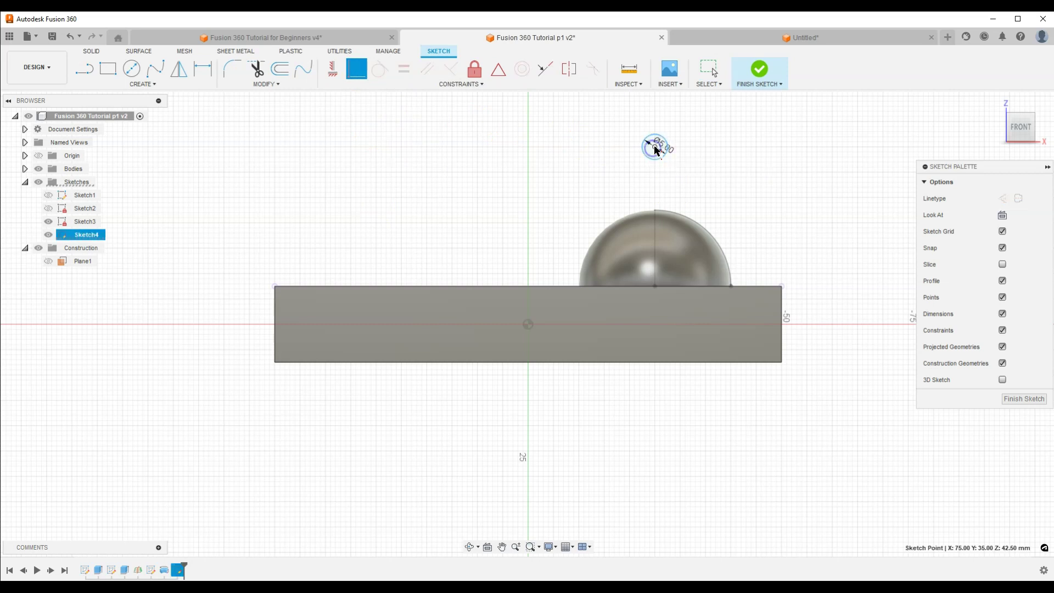
{"action": "left_click", "coordinate": [713, 234]}
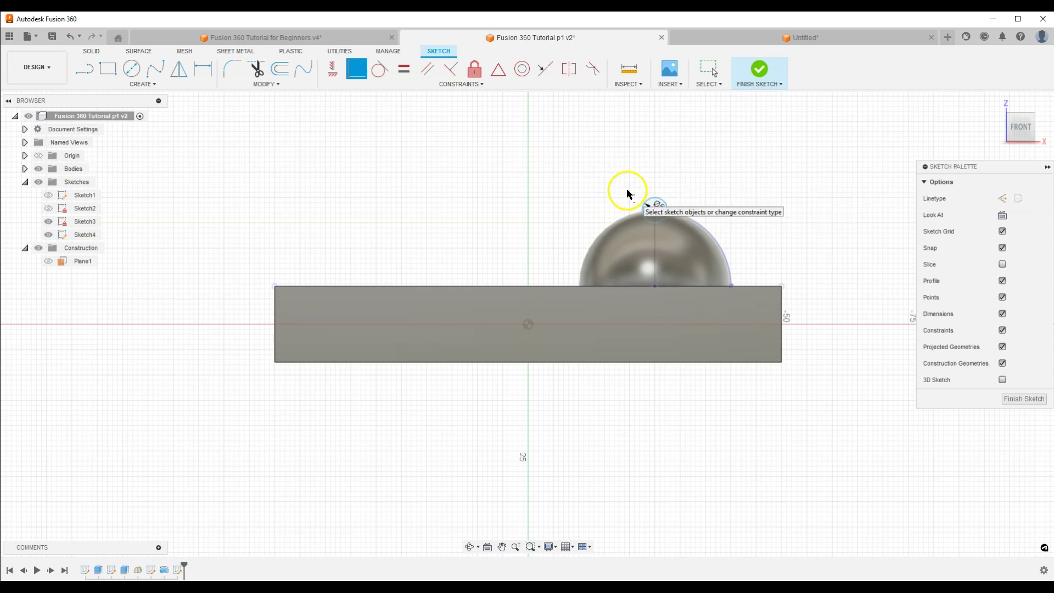
{"action": "mouse_move", "coordinate": [654, 208]}
{"action": "left_mouse_down"}
{"action": "mouse_move", "coordinate": [698, 242]}
{"action": "mouse_move", "coordinate": [701, 228]}
{"action": "mouse_move", "coordinate": [738, 219]}
{"action": "mouse_move", "coordinate": [708, 211]}
{"action": "mouse_move", "coordinate": [730, 258]}
{"action": "mouse_move", "coordinate": [696, 218]}
{"action": "mouse_move", "coordinate": [729, 258]}
{"action": "mouse_move", "coordinate": [719, 236]}
{"action": "left_mouse_up"}
{"action": "left_click", "coordinate": [631, 214]}
{"action": "left_click", "coordinate": [729, 258]}
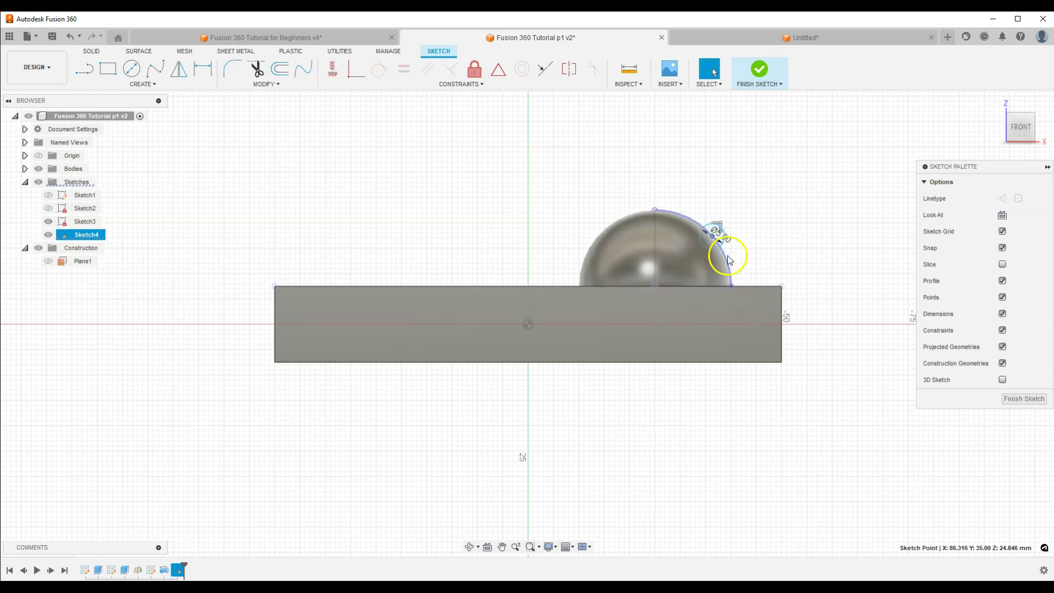
{"action": "key", "text": "Escape"}
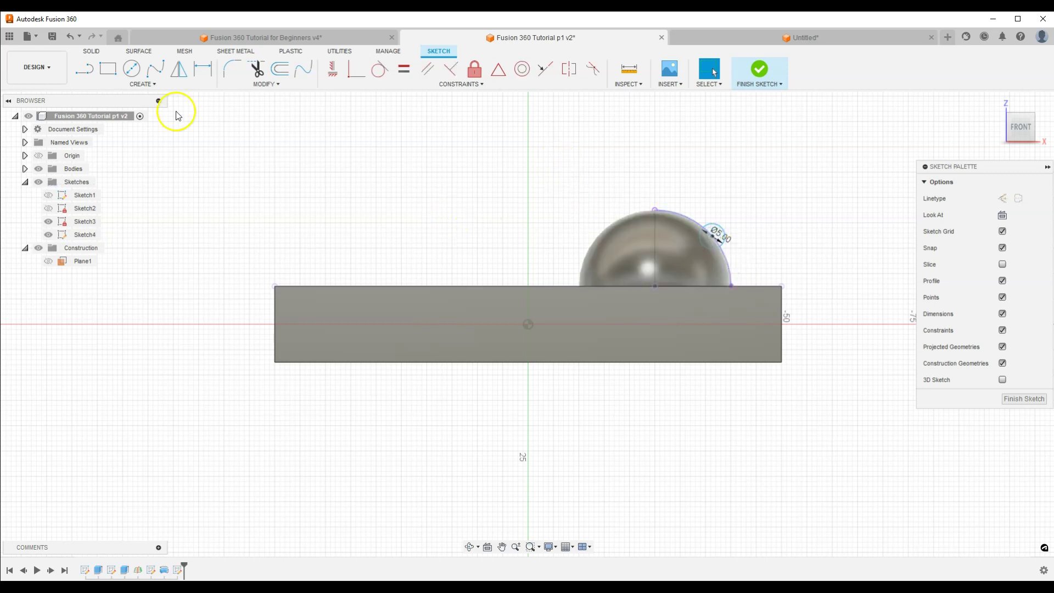
Dimension the circle centre 5 mm vertically from the block's top edge.
{"action": "left_click", "coordinate": [202, 69]}
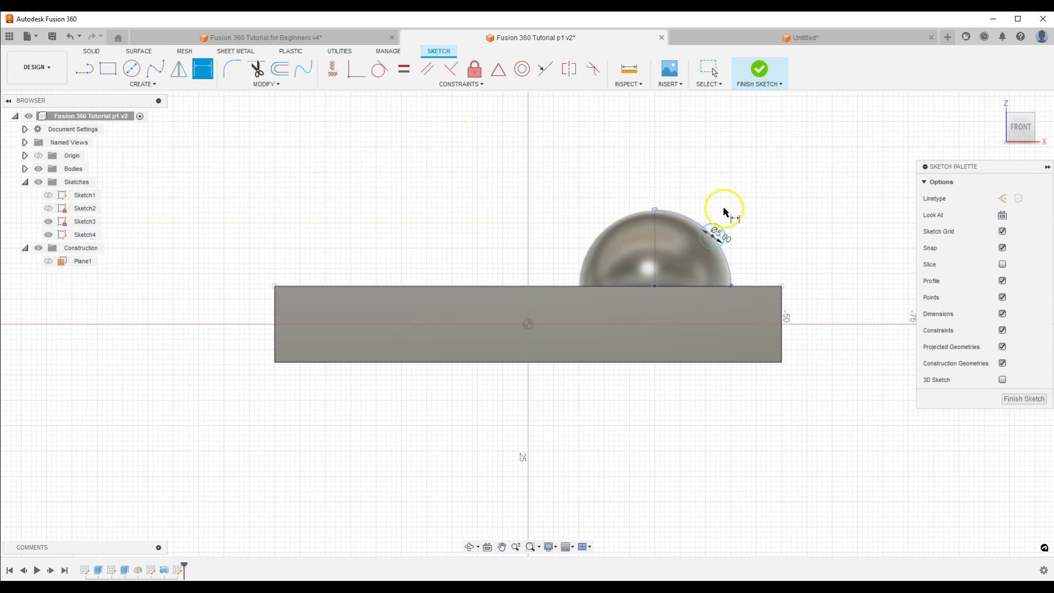
{"action": "left_click", "coordinate": [750, 285]}
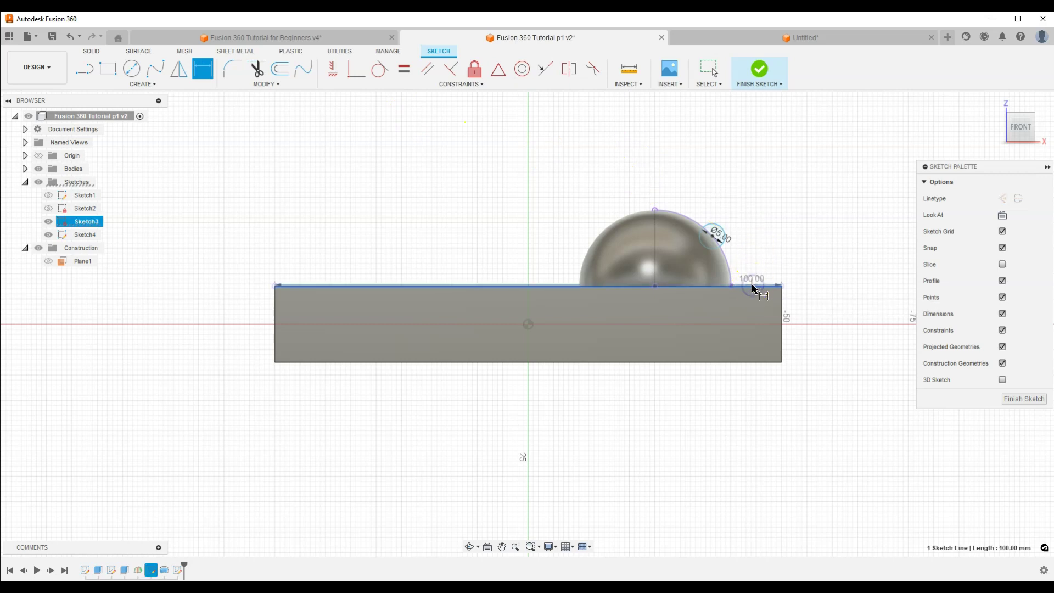
{"action": "left_click", "coordinate": [712, 237]}
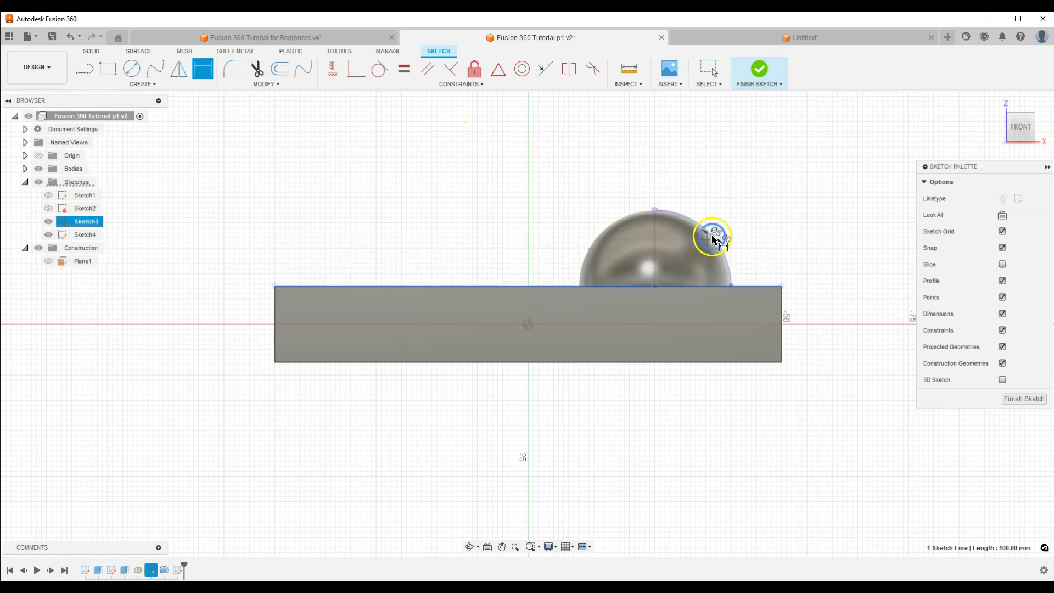
{"action": "left_click", "coordinate": [770, 252]}
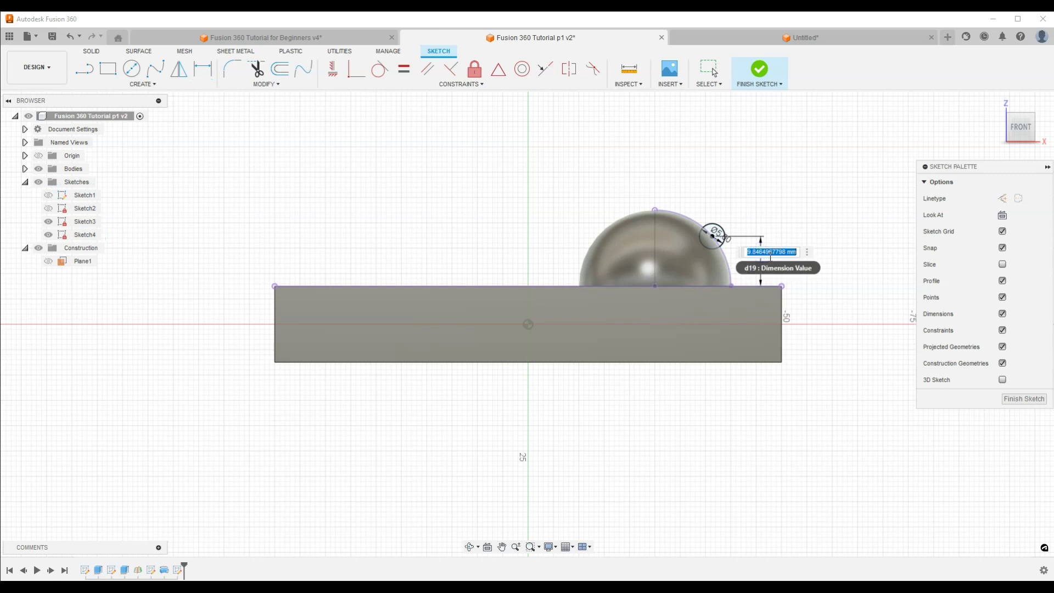
{"action": "type", "text": "5"}
{"action": "key", "text": "Return"}
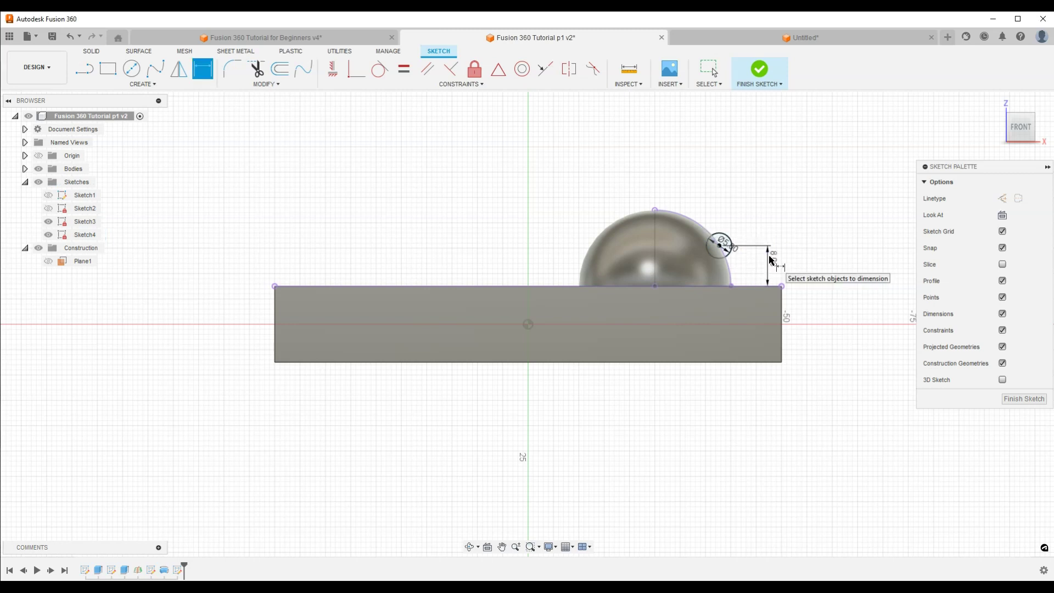
Finish the Plane1 sketch, select the dome, and begin a Revolve feature.
{"action": "left_click", "coordinate": [1009, 400]}
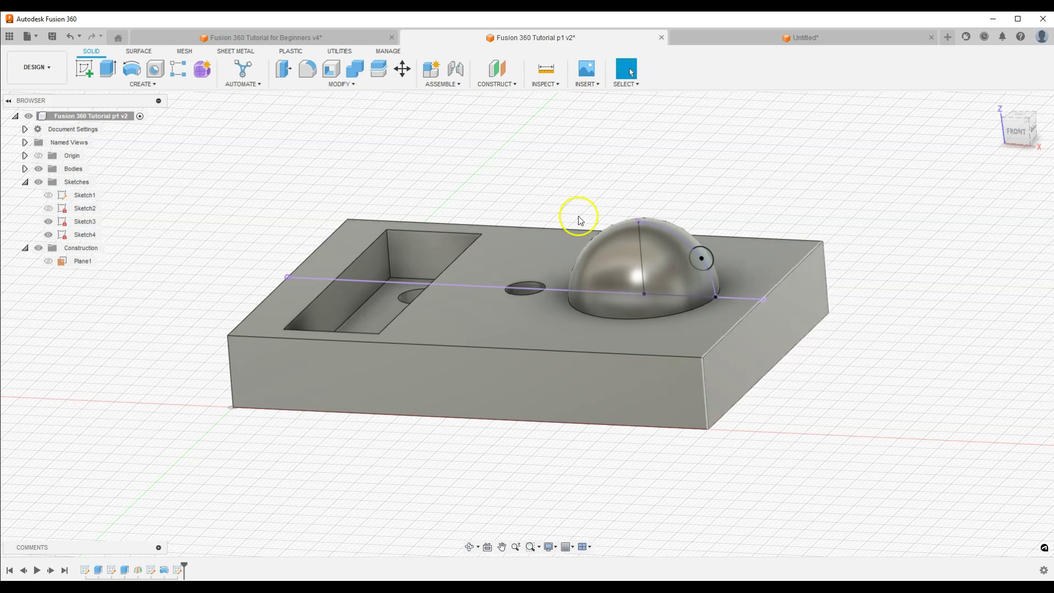
{"action": "left_click", "coordinate": [685, 255]}
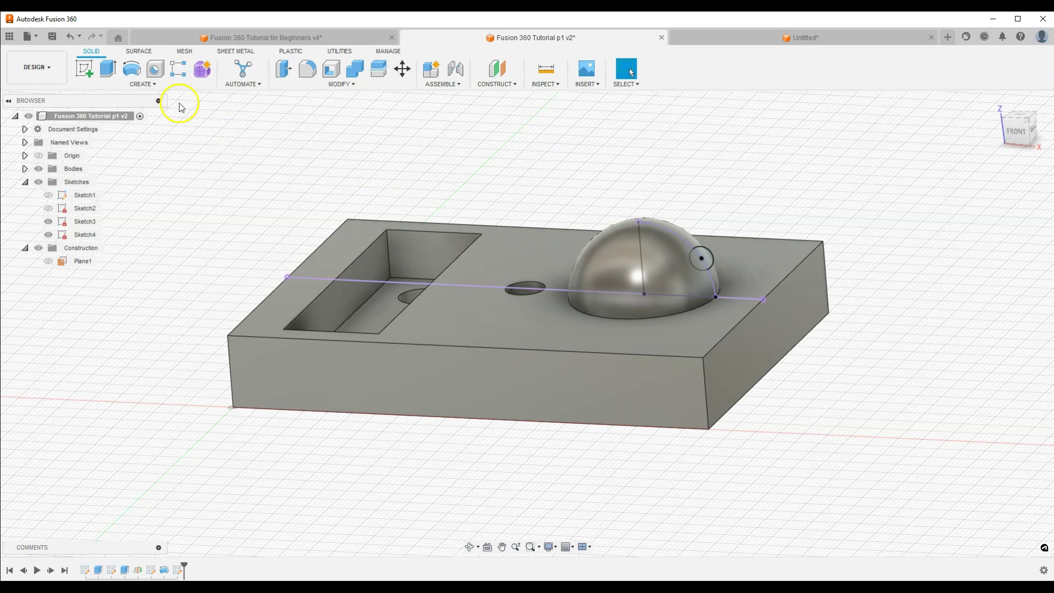
{"action": "left_click", "coordinate": [131, 70]}
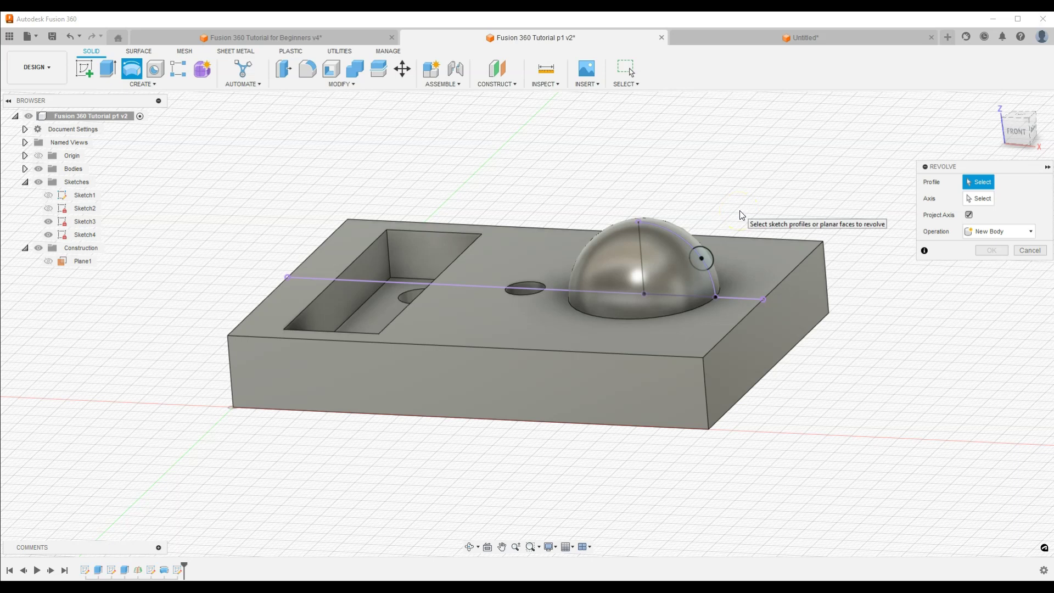
Select both halves of the small circle as profile and the dome's vertical centre line as axis.
{"action": "left_click", "coordinate": [701, 258]}
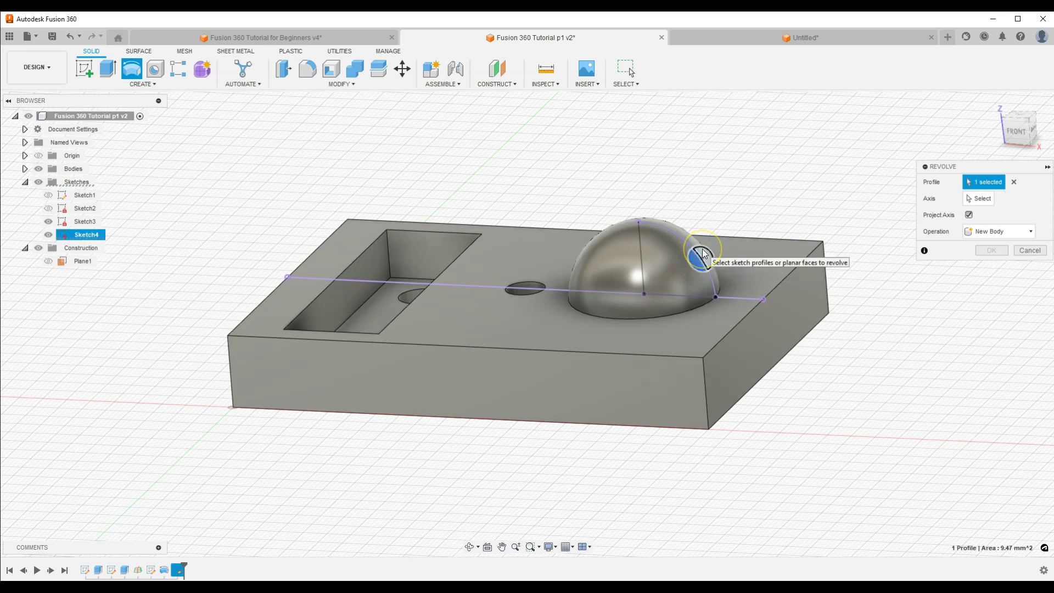
{"action": "left_click", "coordinate": [704, 254]}
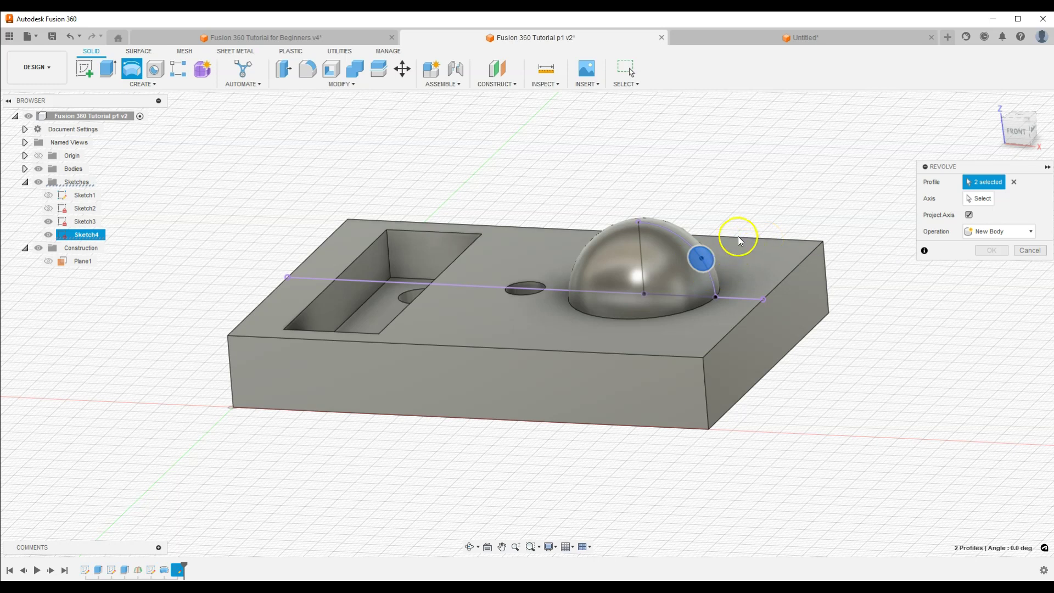
{"action": "left_click", "coordinate": [978, 198]}
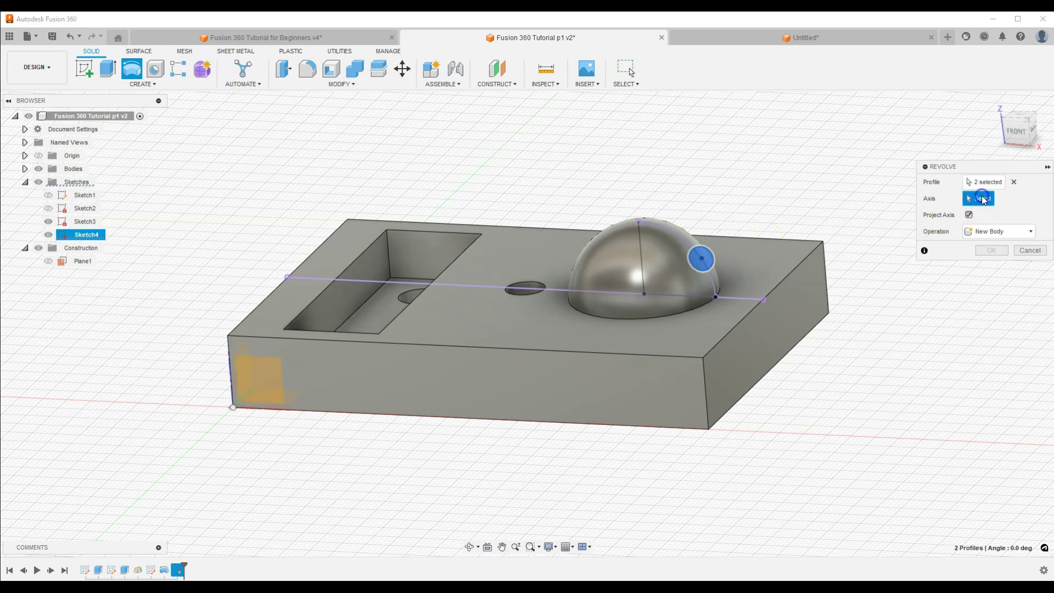
{"action": "left_click", "coordinate": [640, 264]}
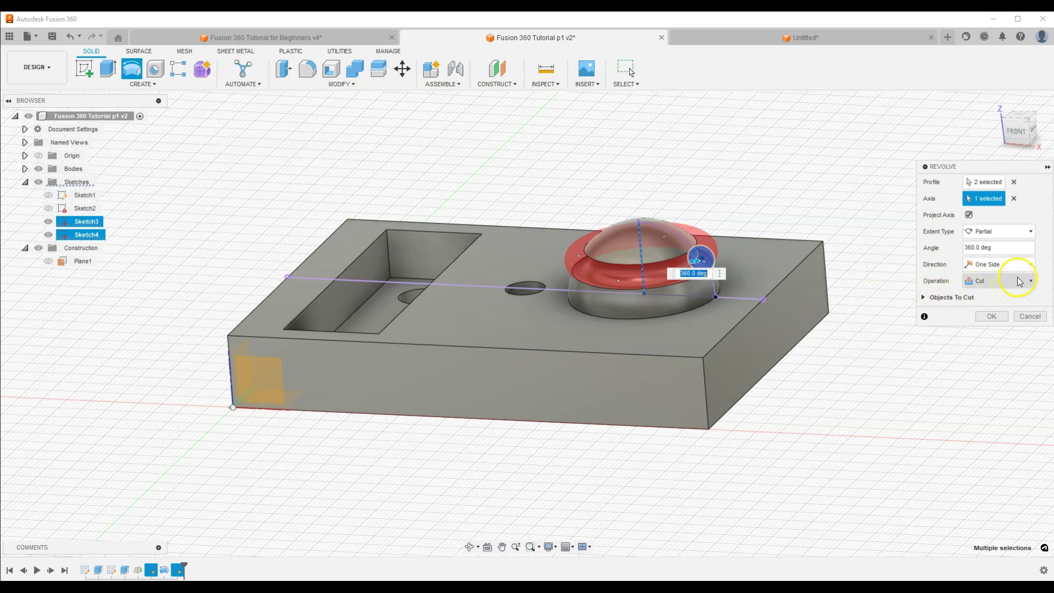
Set the revolve operation to Cut and apply the 360° ring groove.
{"action": "left_click", "coordinate": [1017, 282]}
{"action": "left_click", "coordinate": [988, 279]}
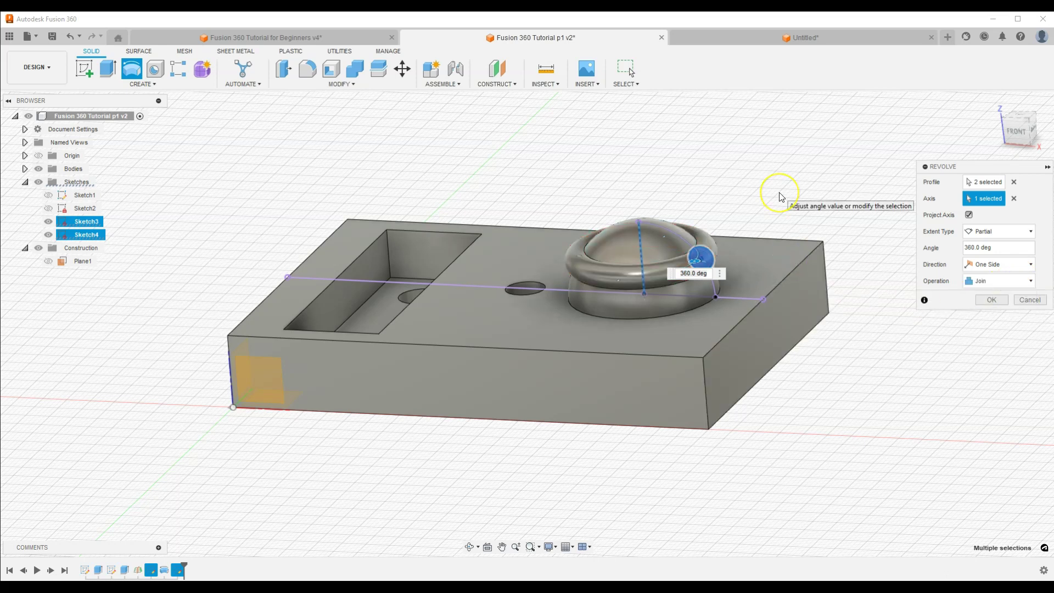
{"action": "left_click", "coordinate": [1010, 283]}
{"action": "left_click", "coordinate": [978, 302]}
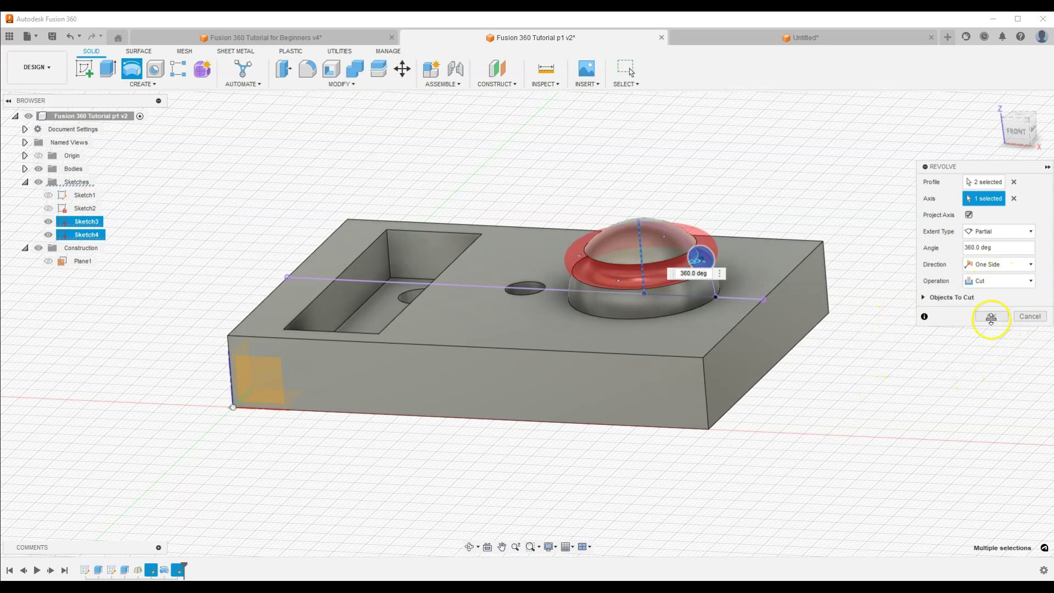
{"action": "left_click", "coordinate": [990, 317]}
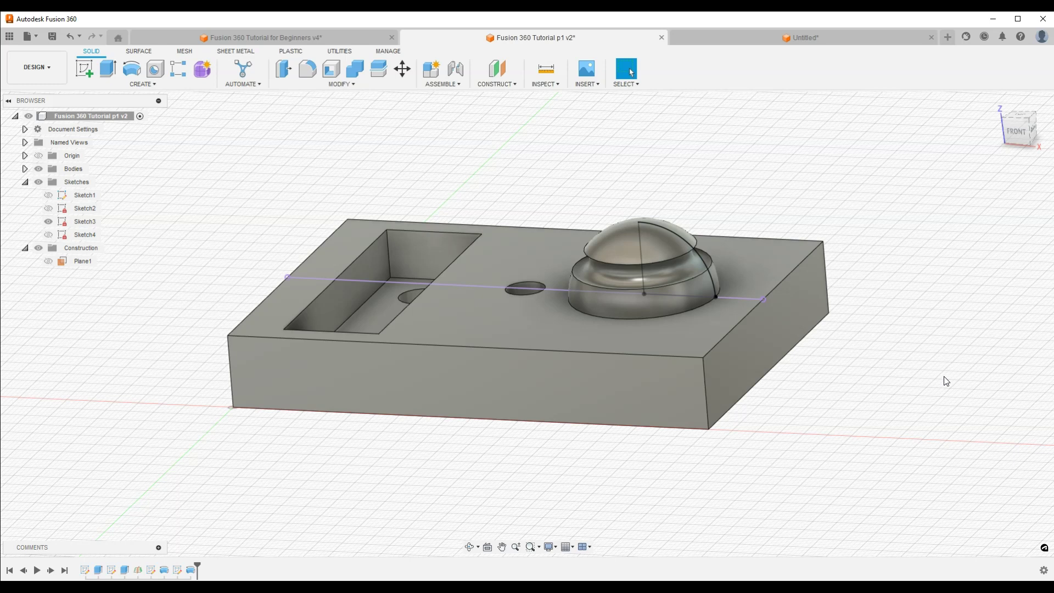
Hide Sketch3 so only the solid block and grooved dome remain visible.
{"action": "left_click", "coordinate": [49, 221]}
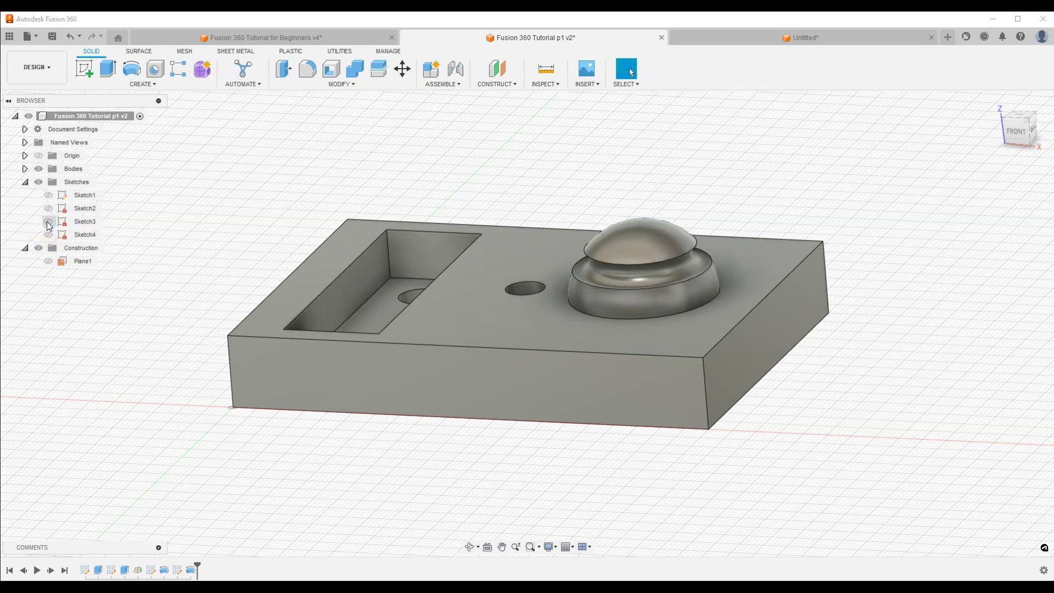